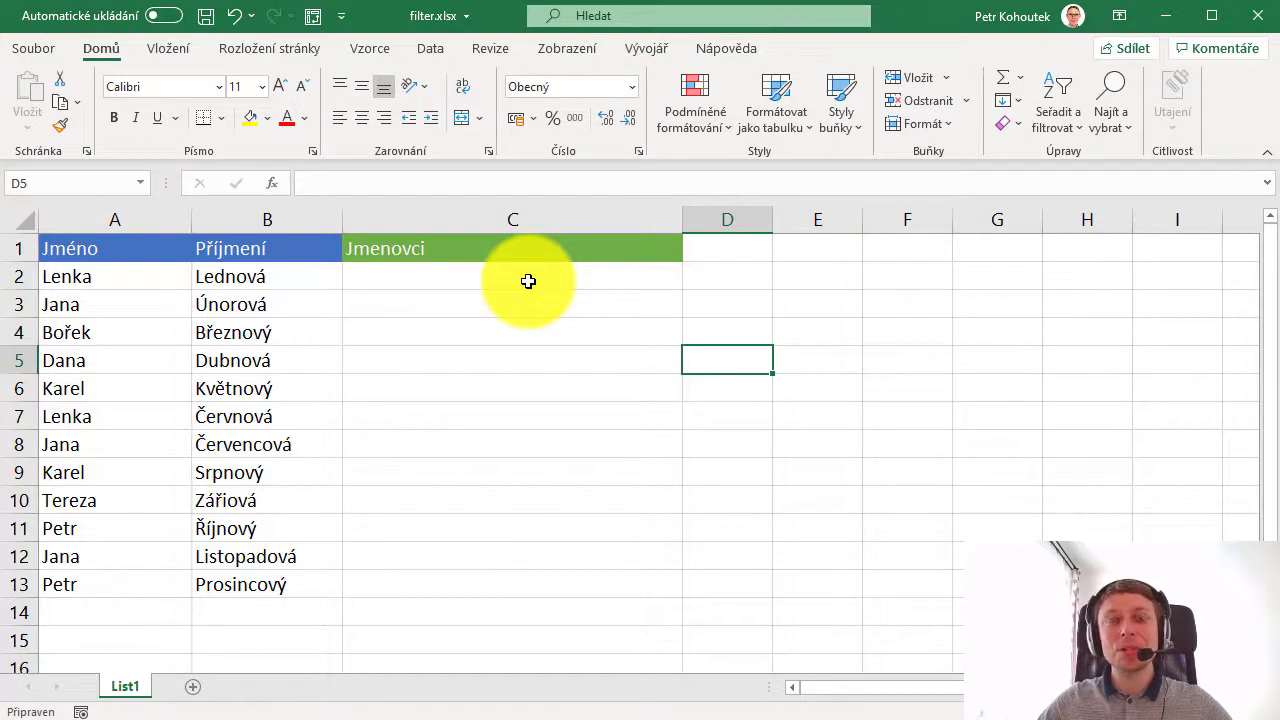
- Start a FILTER formula in D2 from the Vyhledávací function category
left_click(751, 277)
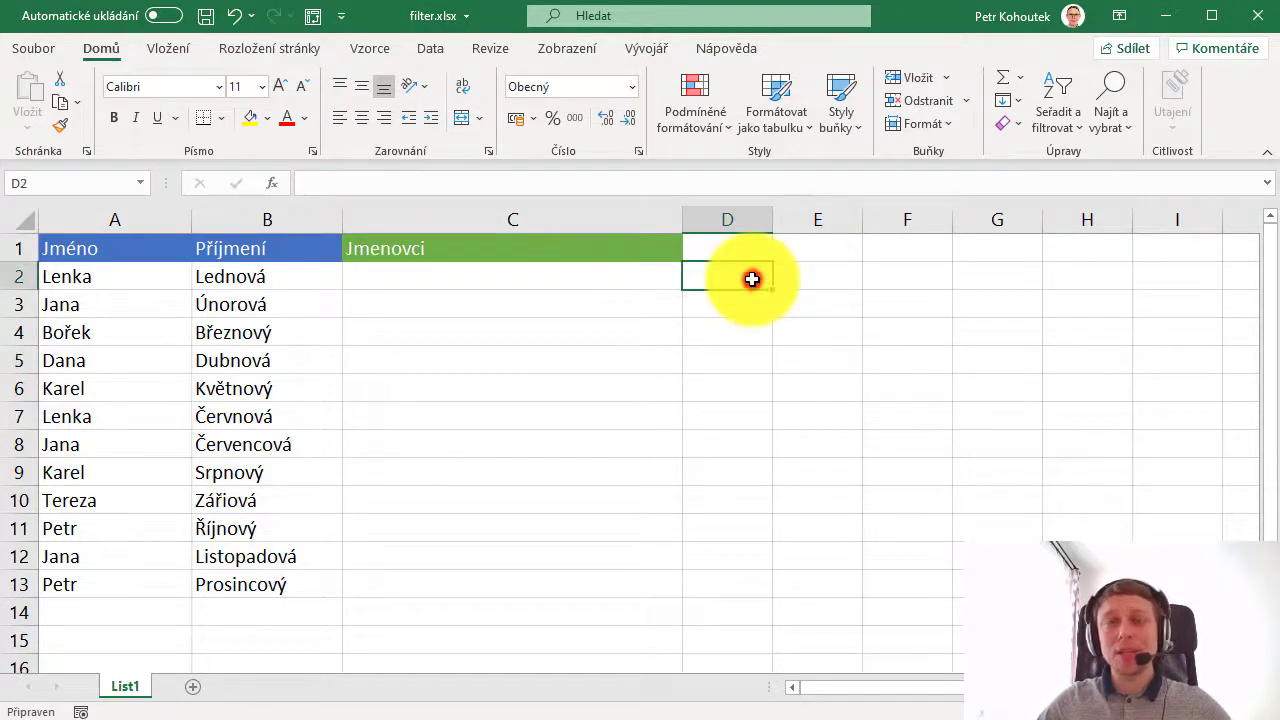
left_click(275, 189)
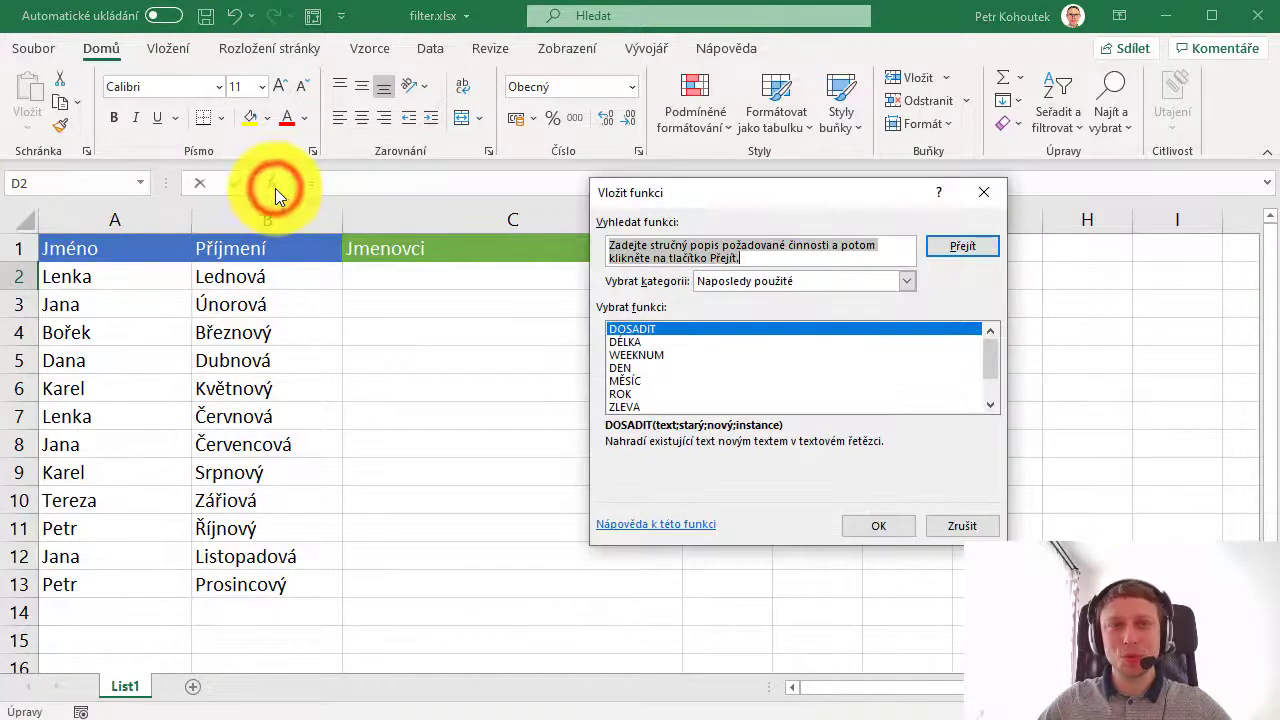
left_click(740, 281)
left_click(728, 376)
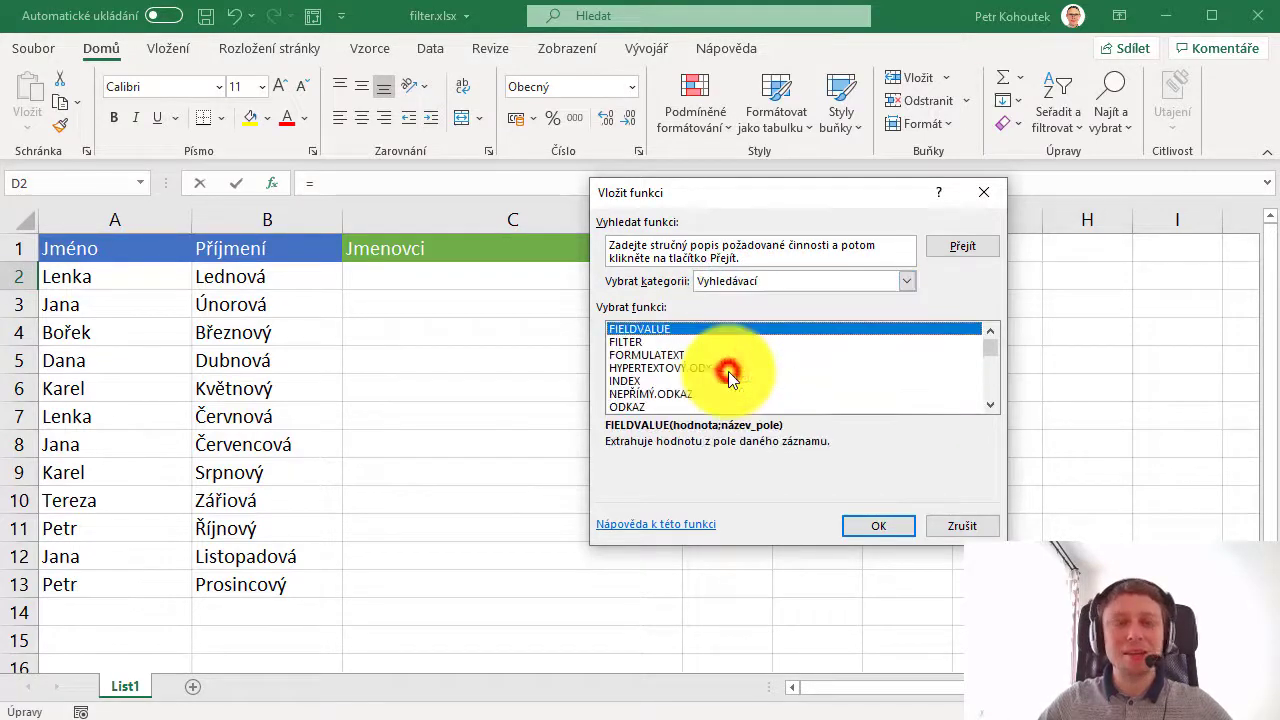
left_click(662, 345)
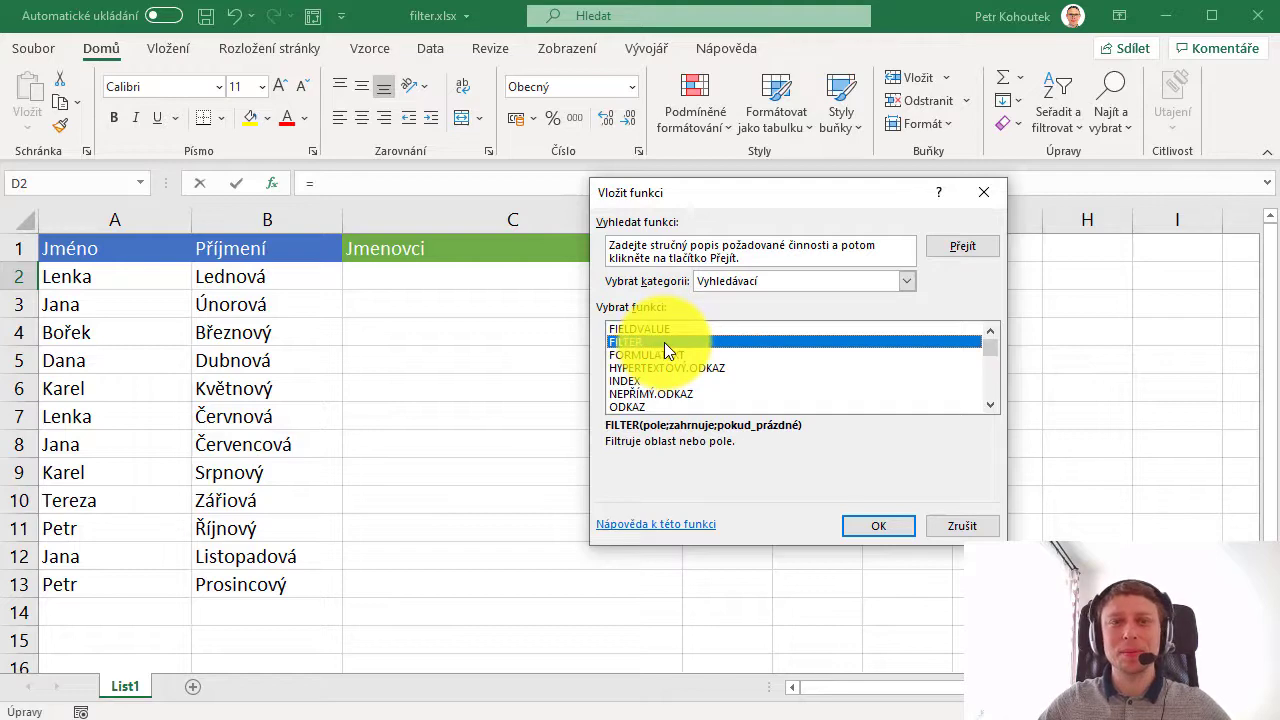
left_click(870, 525)
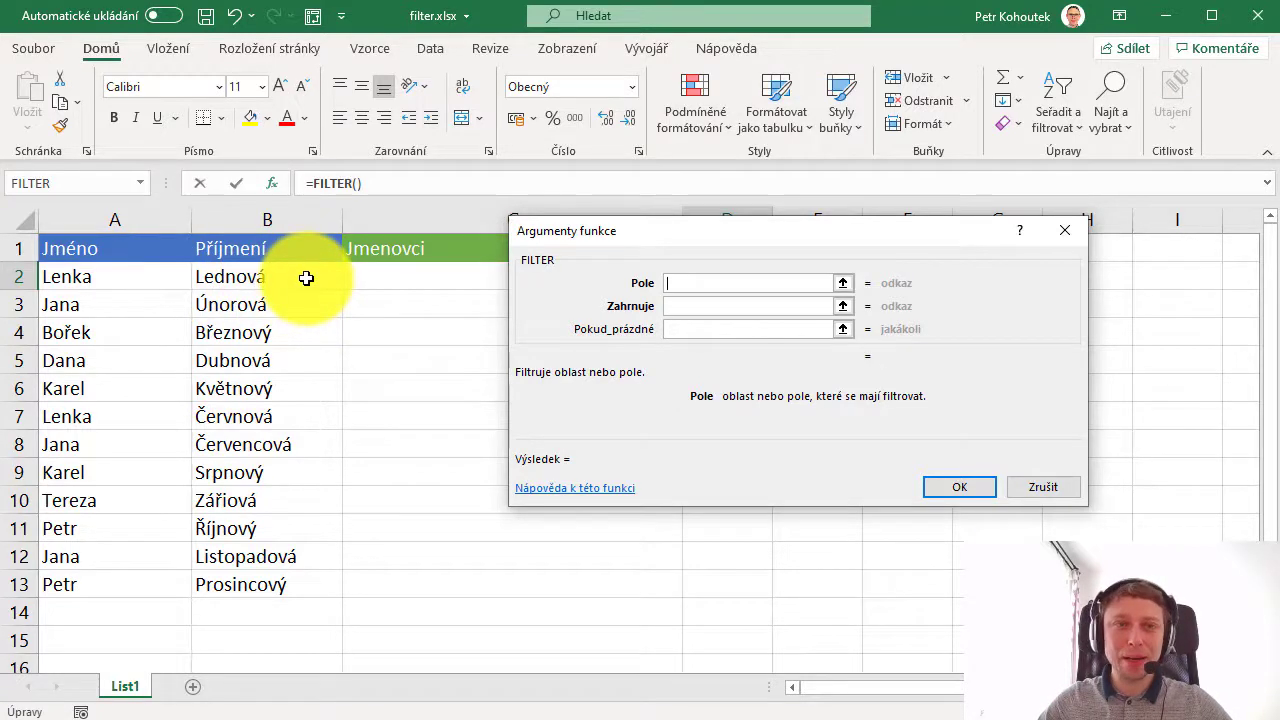
- Give FILTER the array B2:B13 and the condition A2:A13=A2, then confirm
left_click_drag(306, 279, 263, 586)
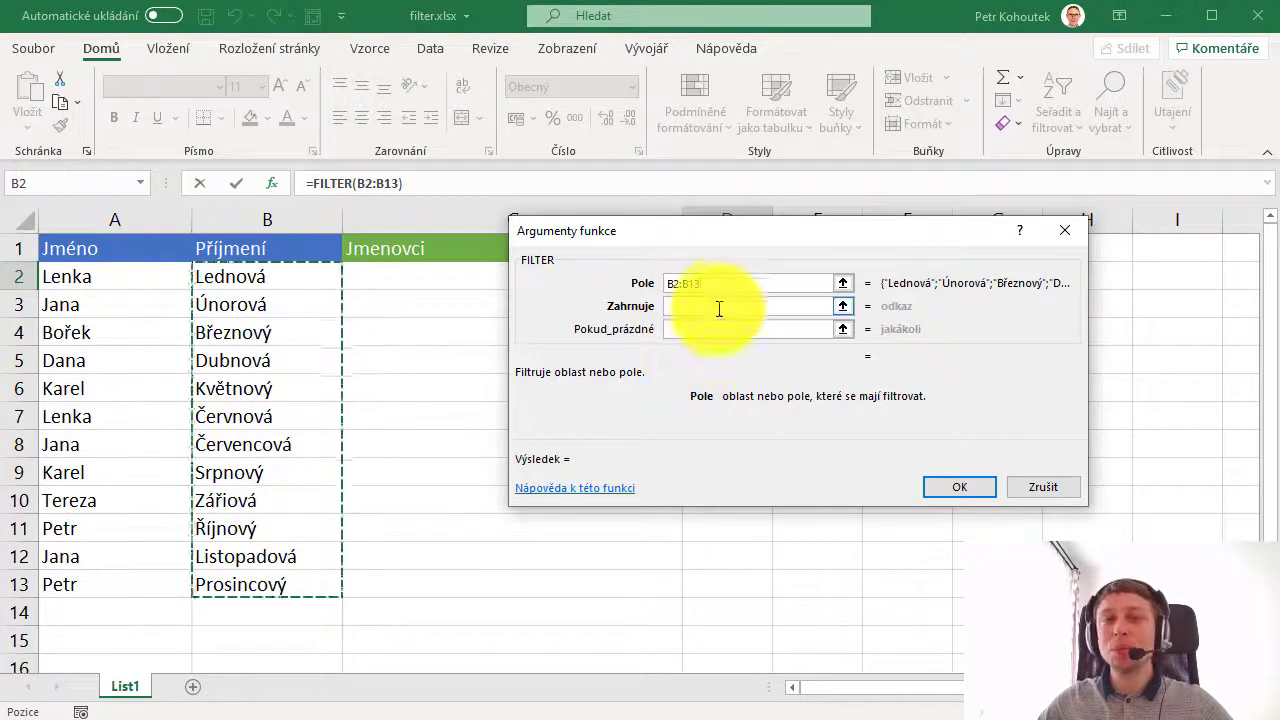
left_click(719, 305)
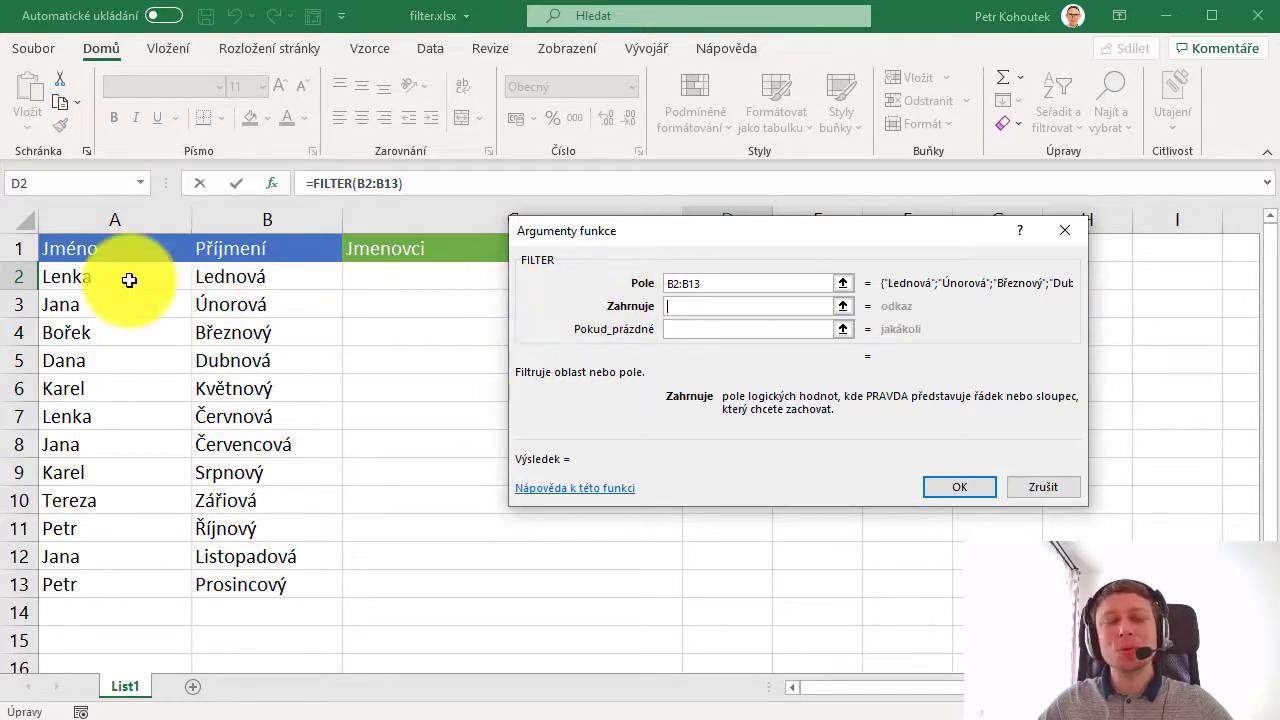
left_click_drag(129, 280, 131, 596)
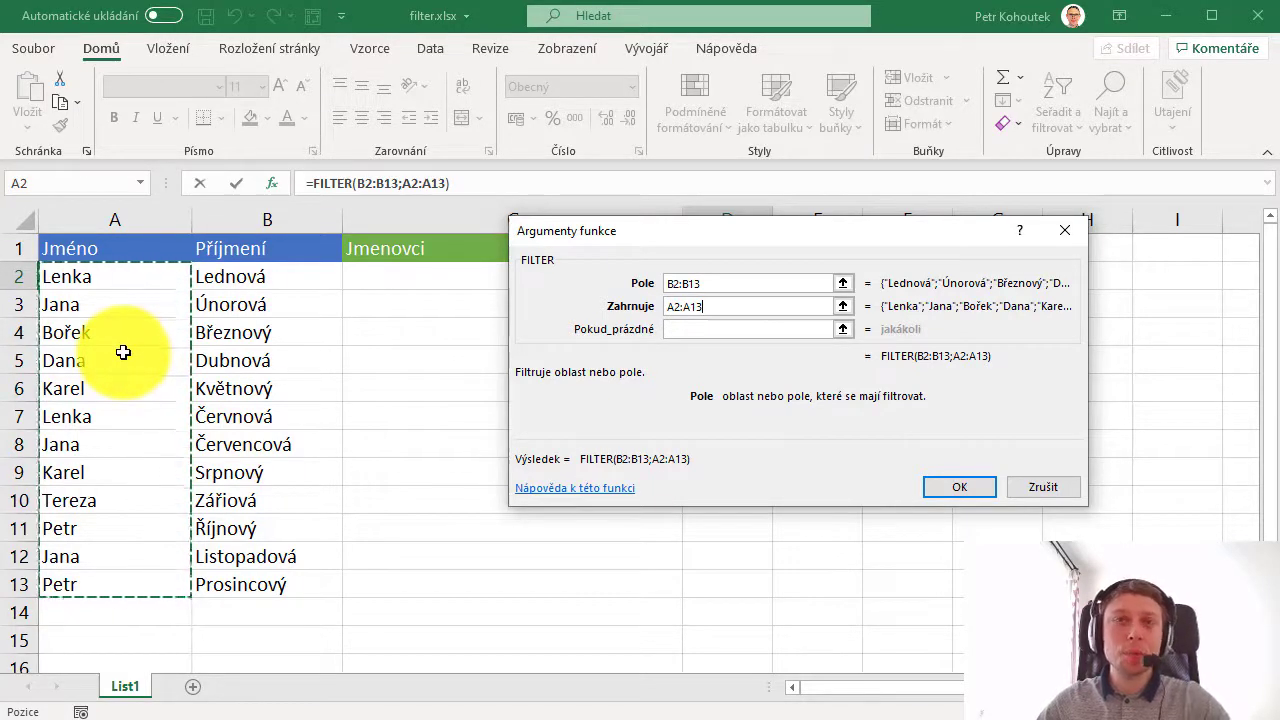
type("=")
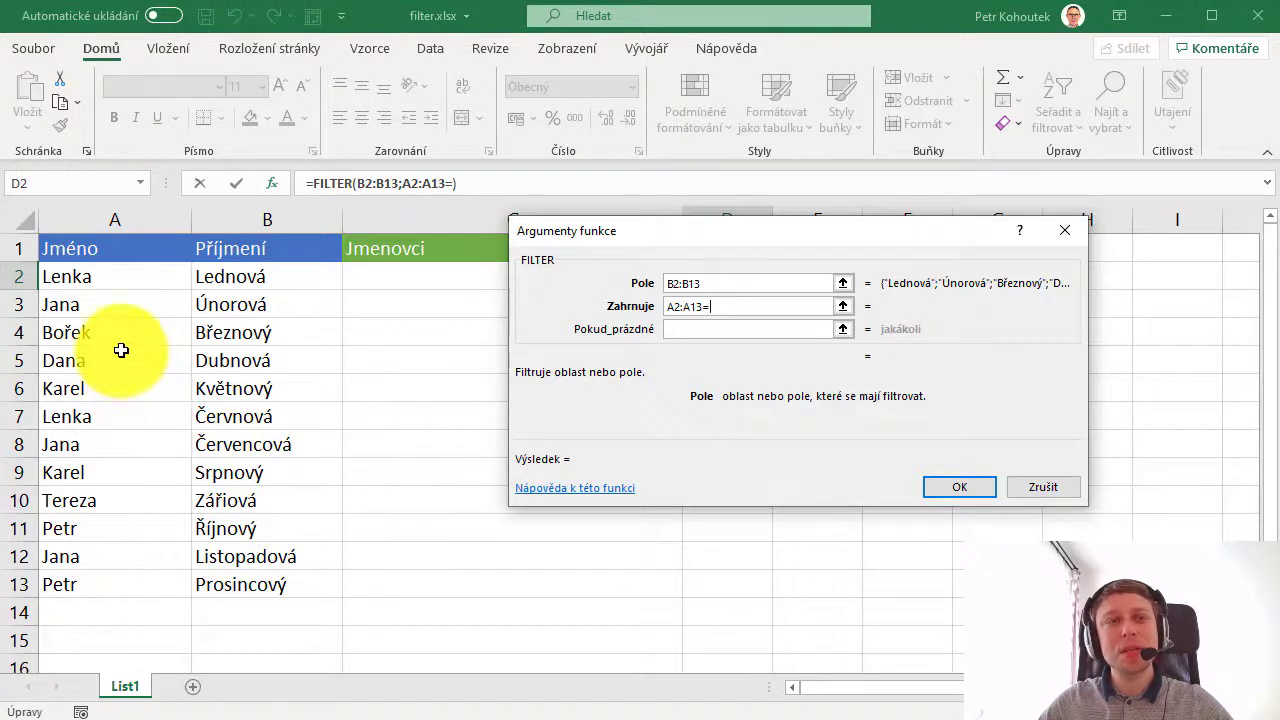
left_click(111, 278)
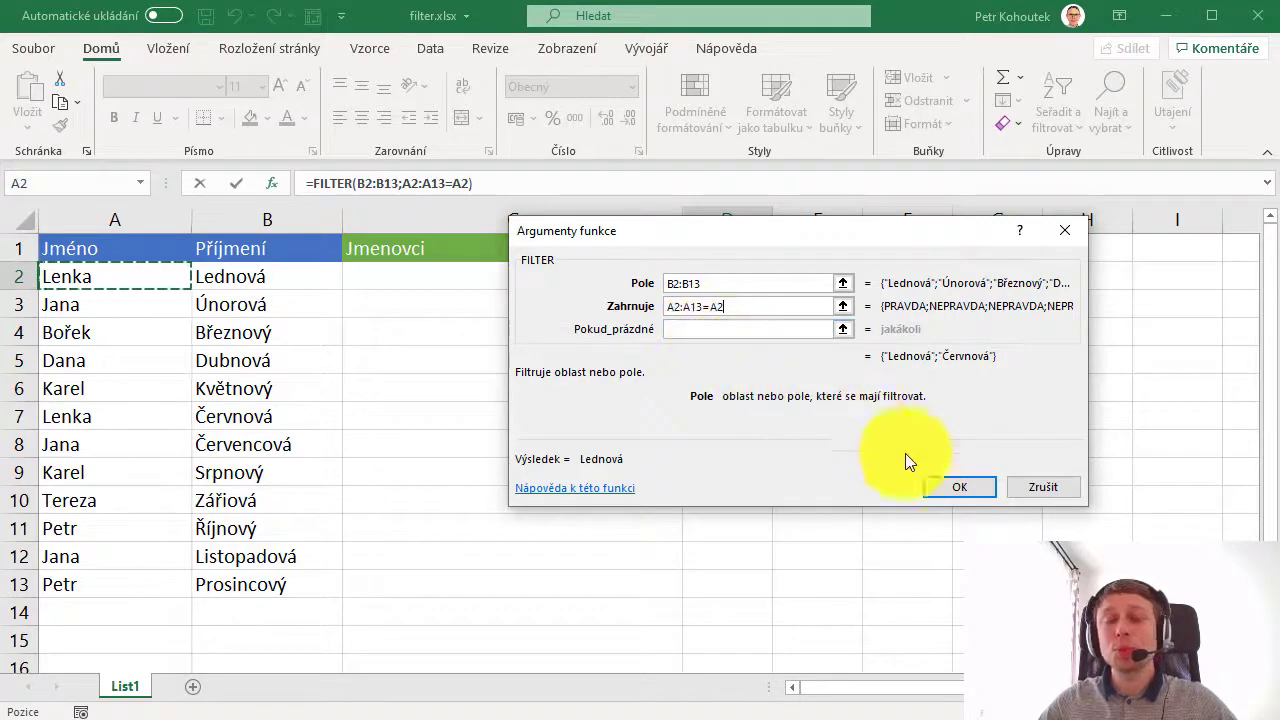
left_click(980, 490)
- Insert the trial FILTER to check its spill into D2:D3, then clear D2:D3
left_click(979, 488)
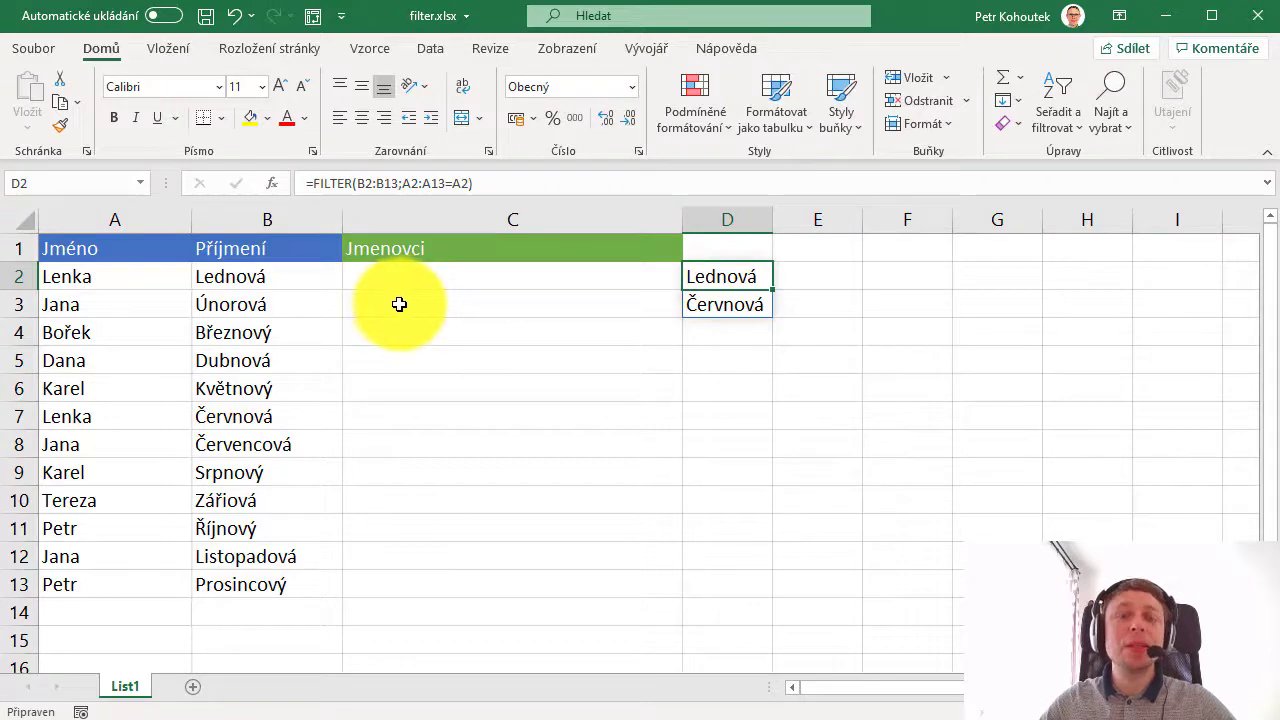
left_click(271, 183)
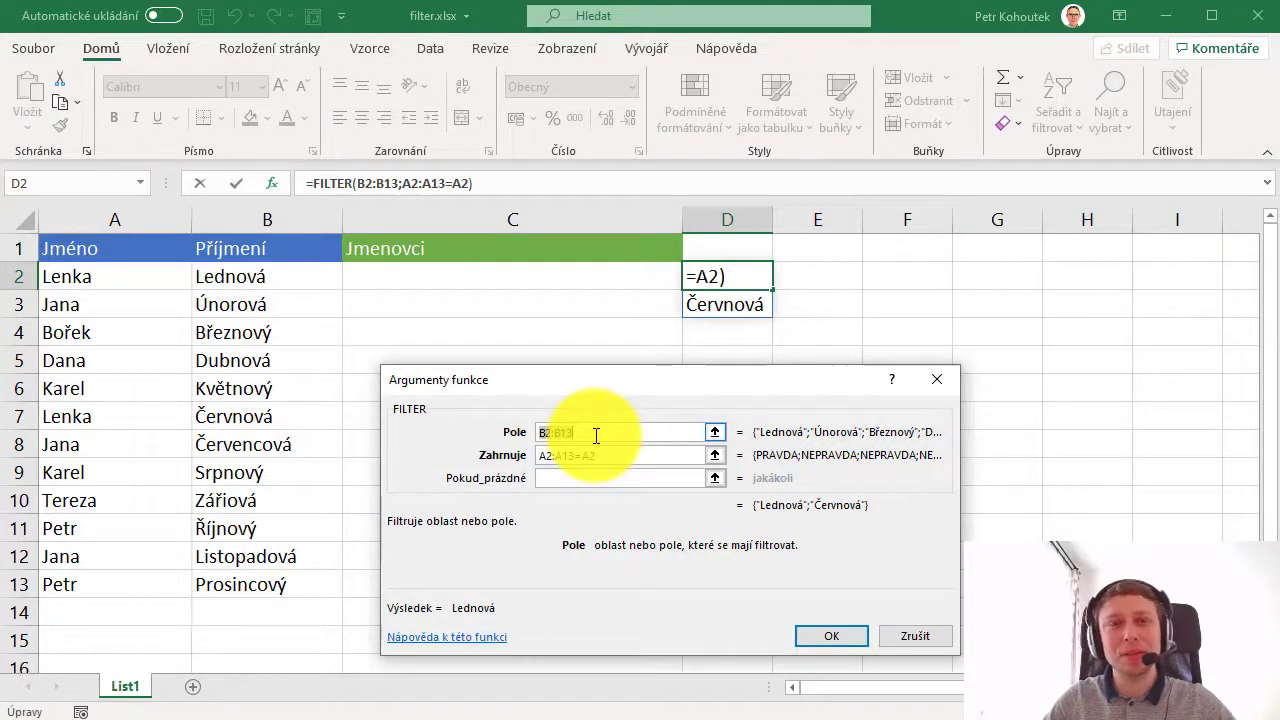
left_click(904, 634)
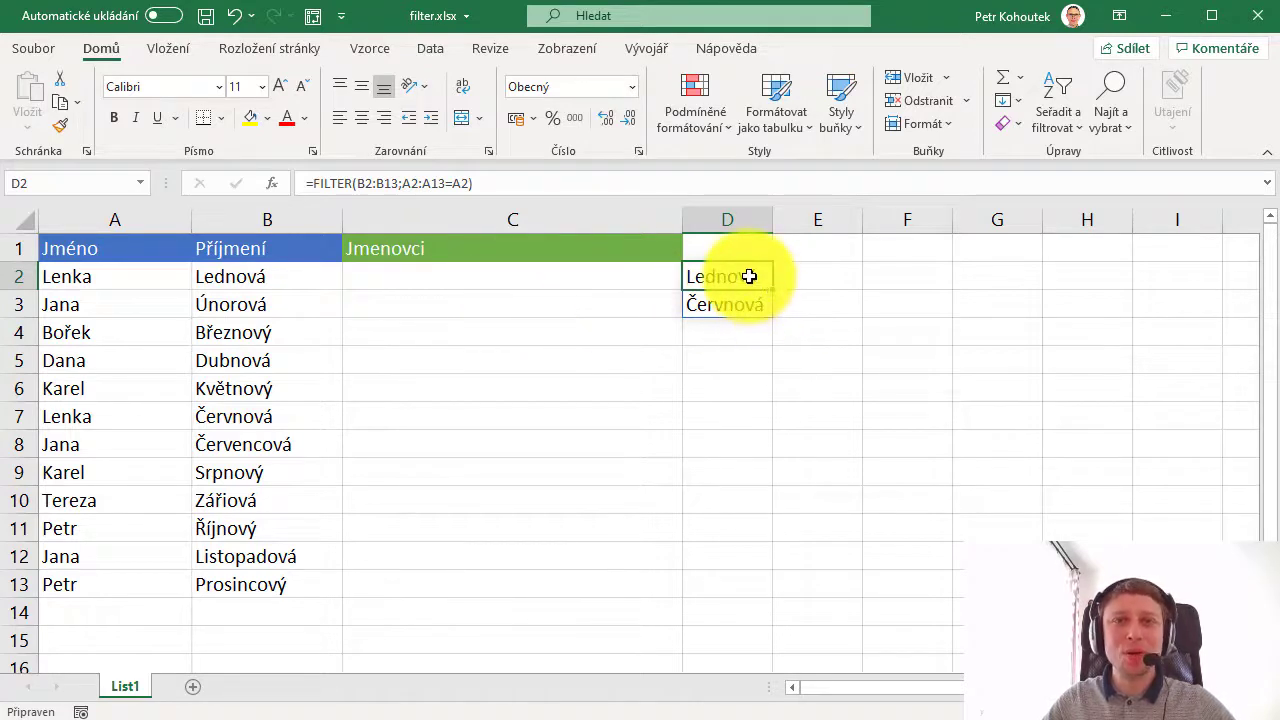
left_click_drag(748, 275, 748, 305)
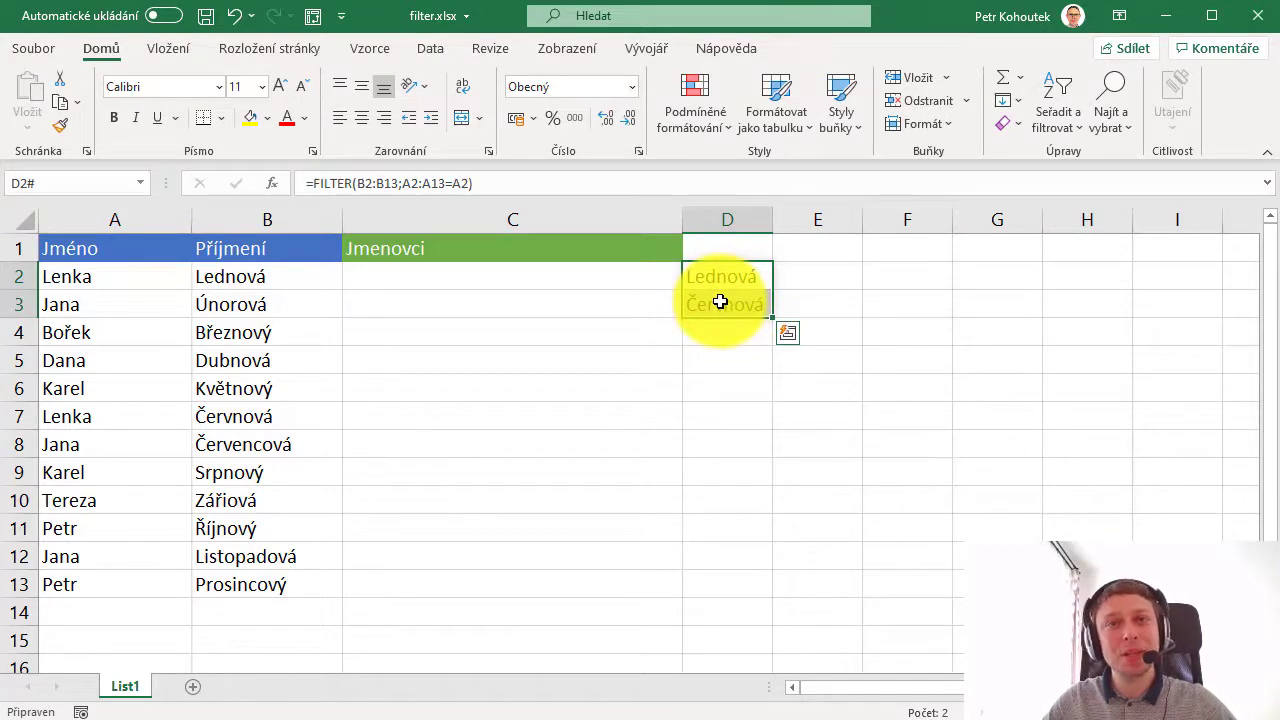
key("Delete")
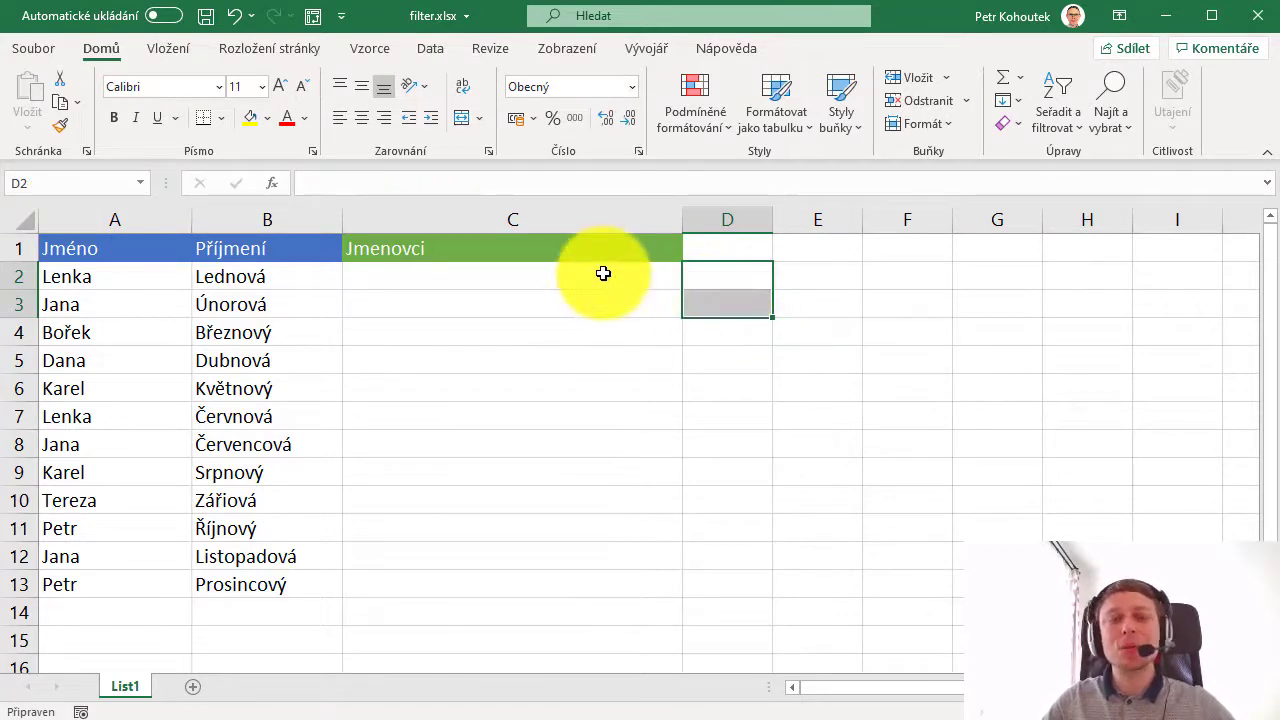
- Start a TEXTJOIN formula in C2 from the Text function category
left_click(605, 277)
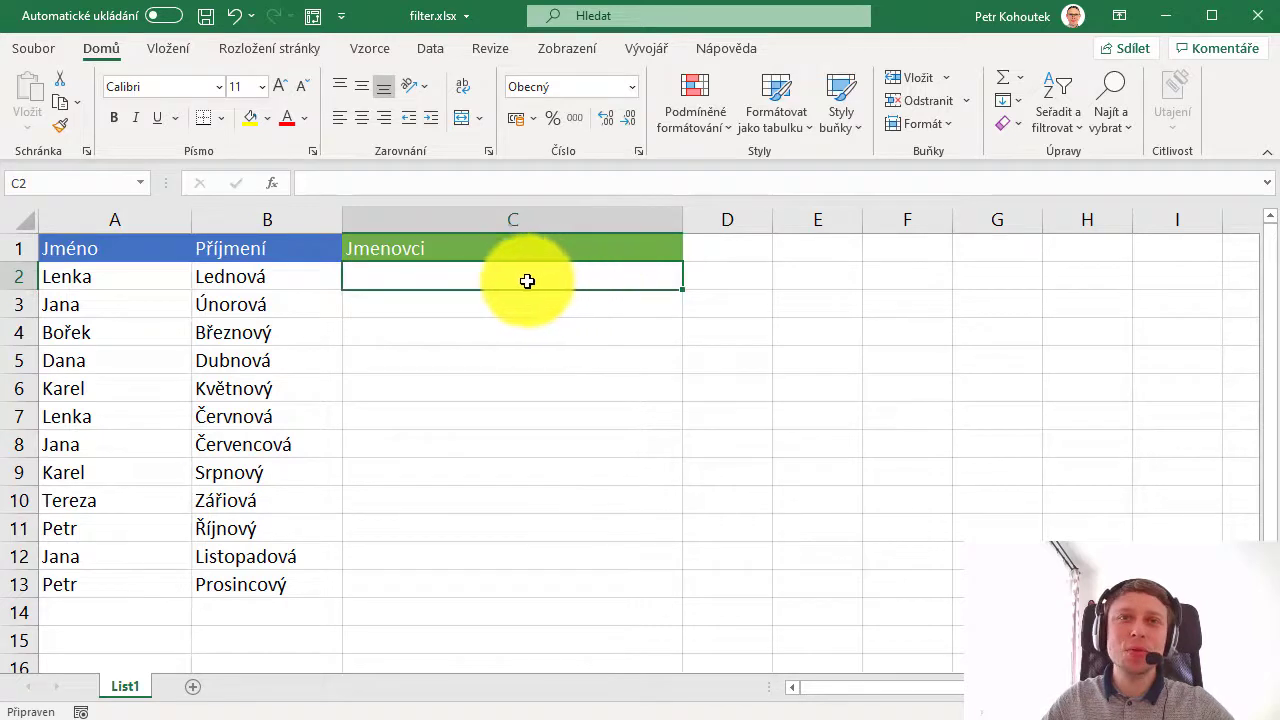
left_click(274, 182)
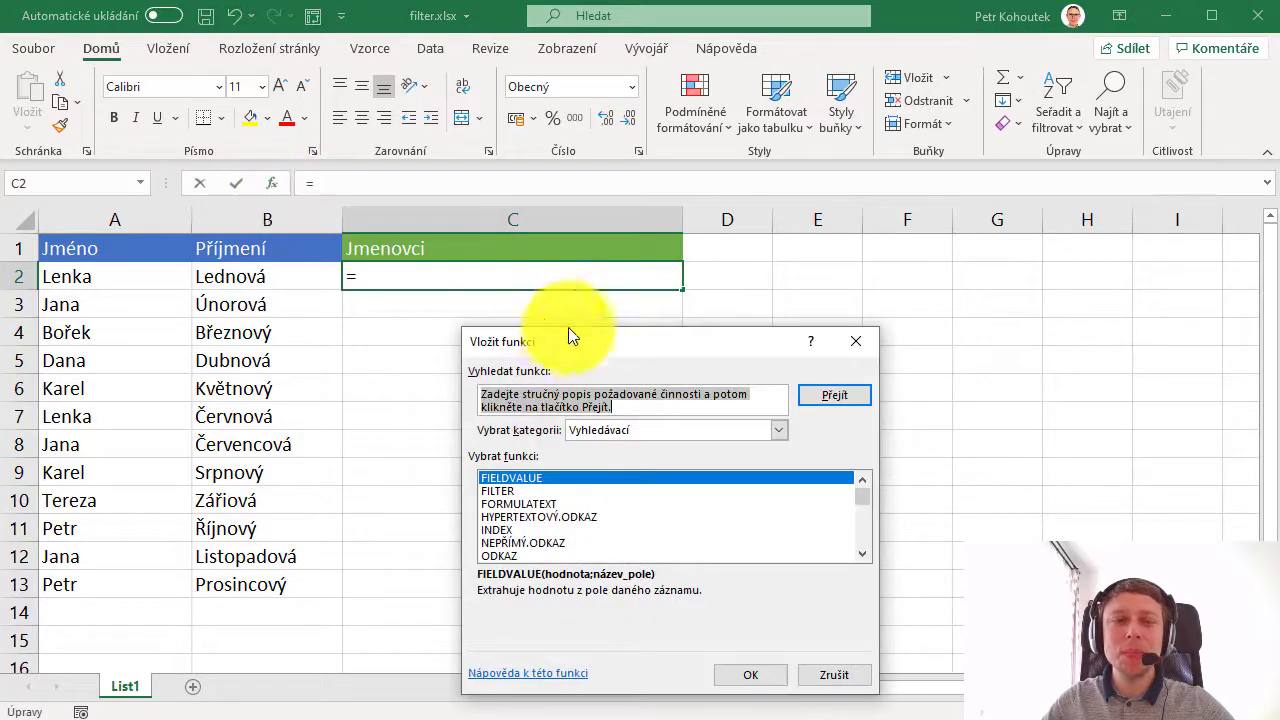
left_click_drag(568, 337, 550, 216)
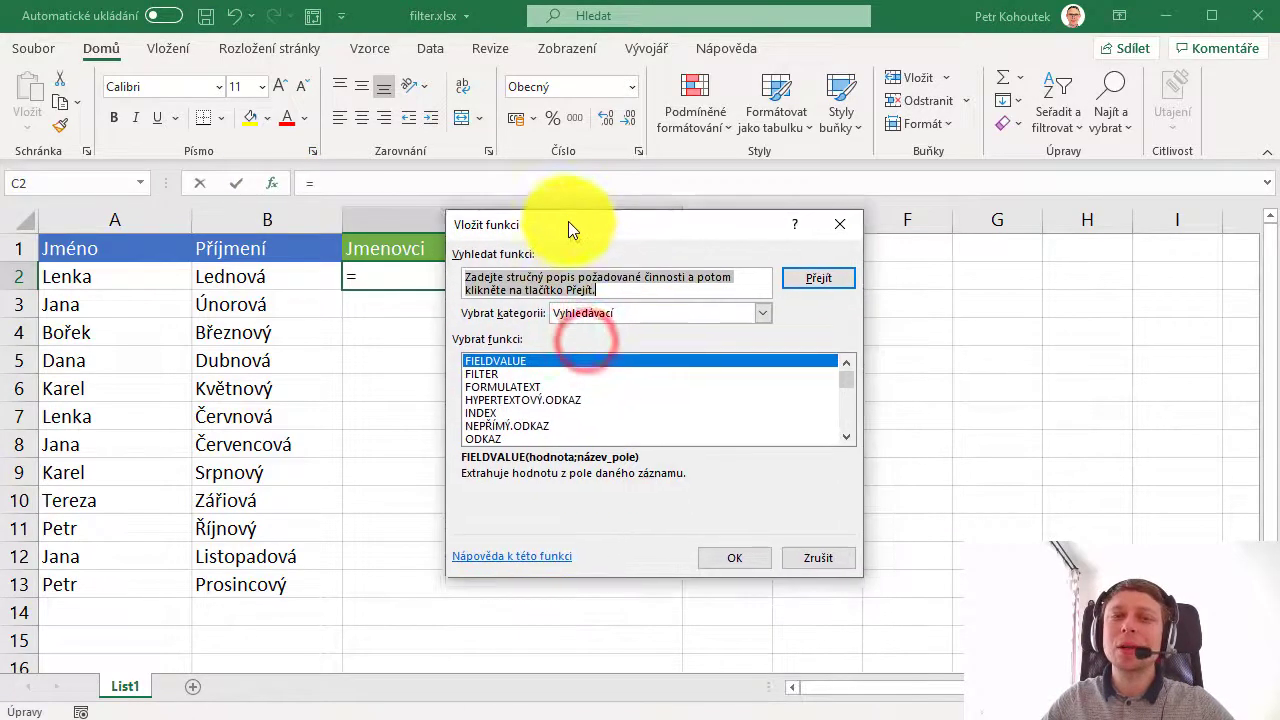
left_click(606, 314)
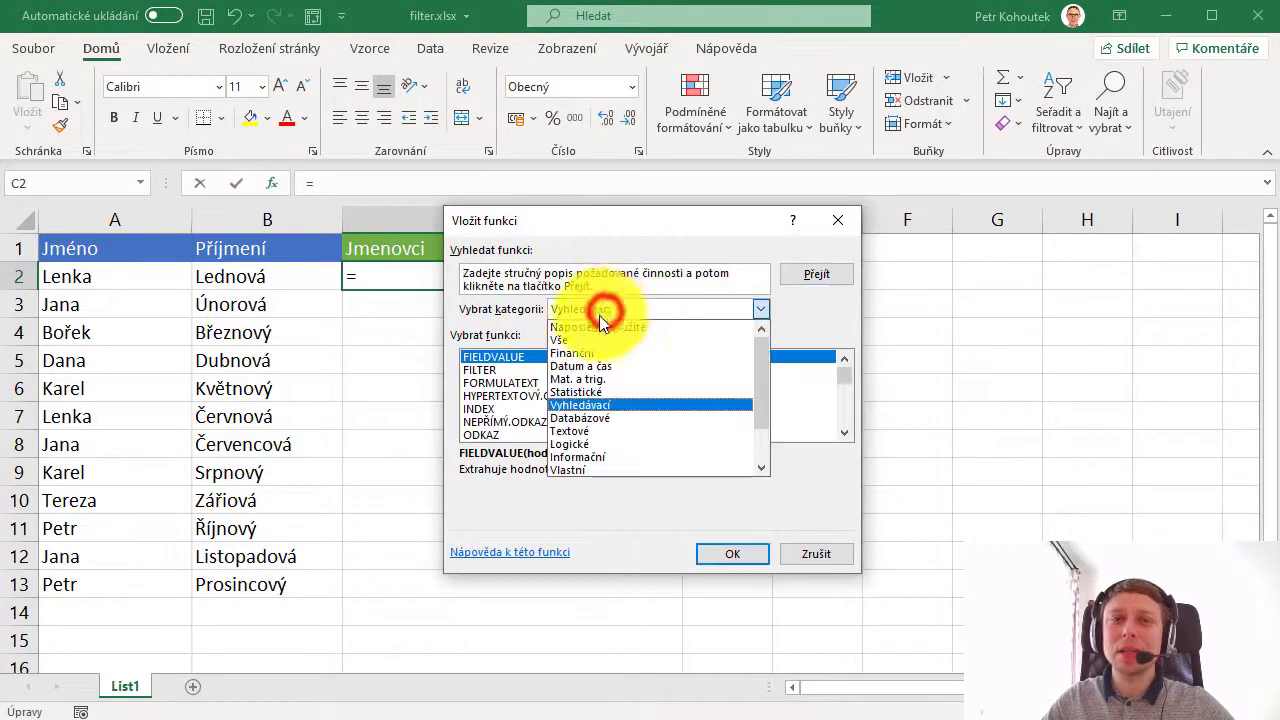
left_click(586, 430)
scroll(554, 401, "down", 4)
scroll(530, 398, "down", 7)
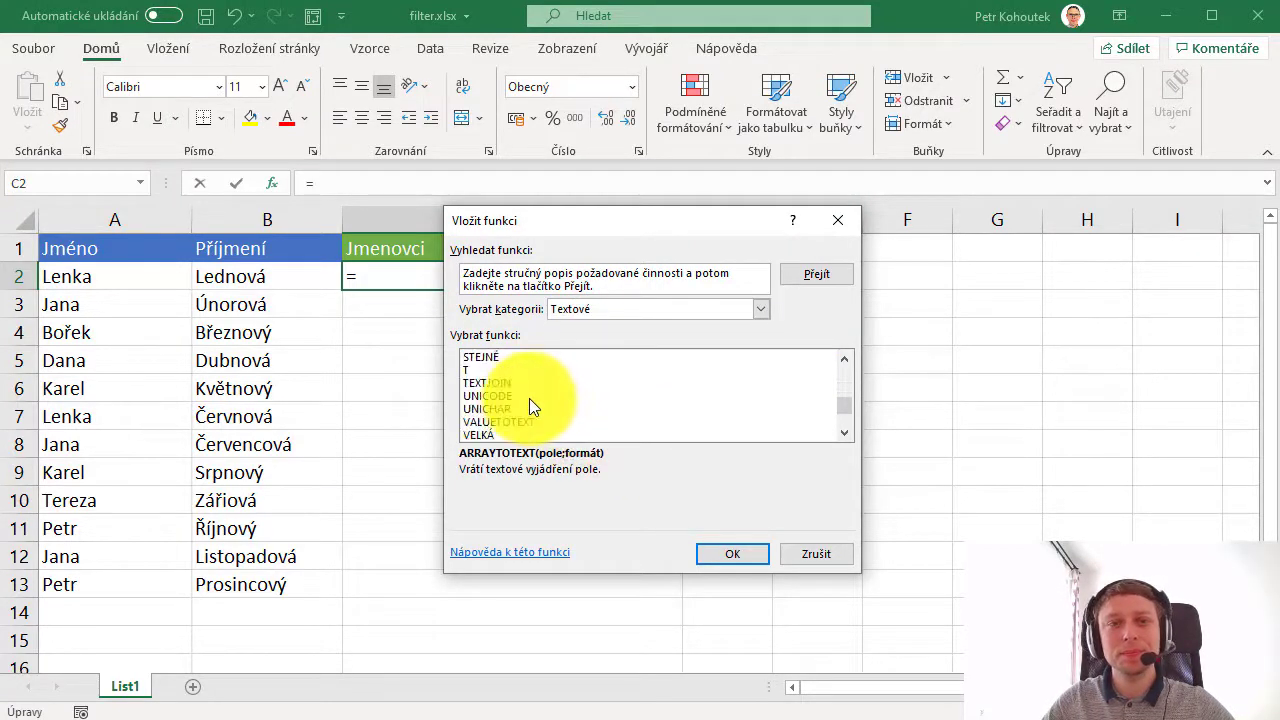
left_click(523, 385)
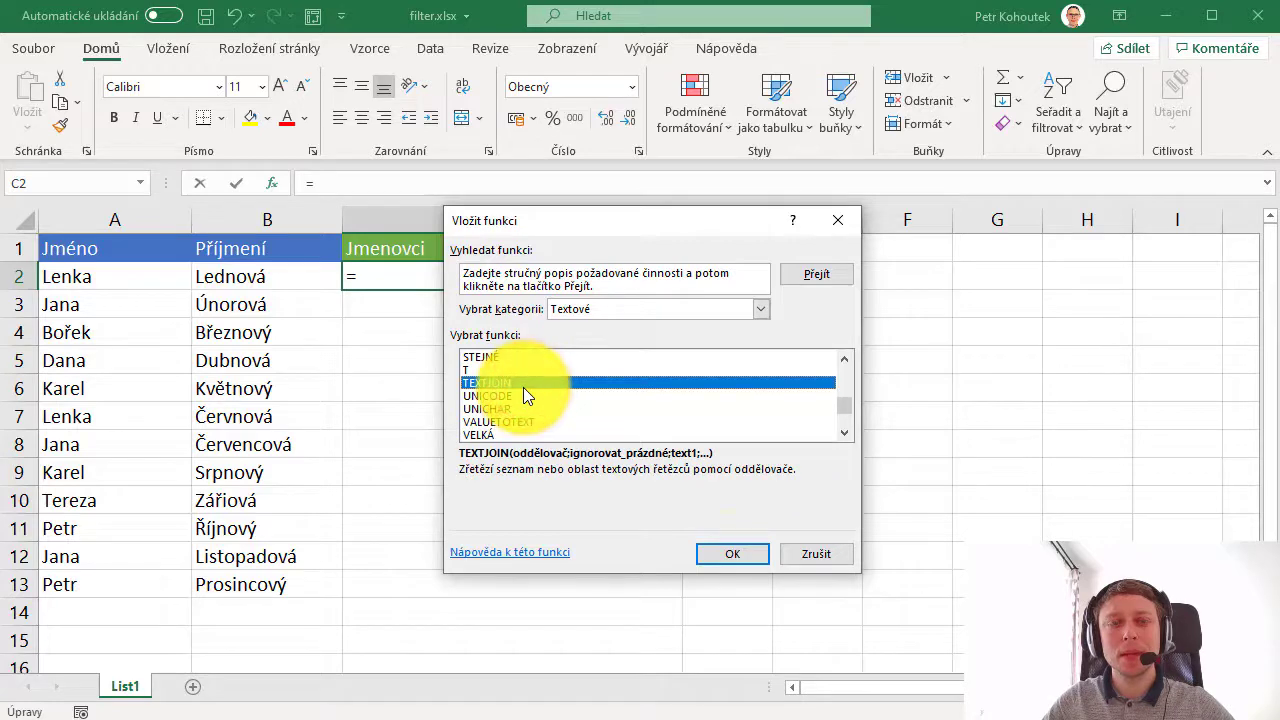
left_click(718, 549)
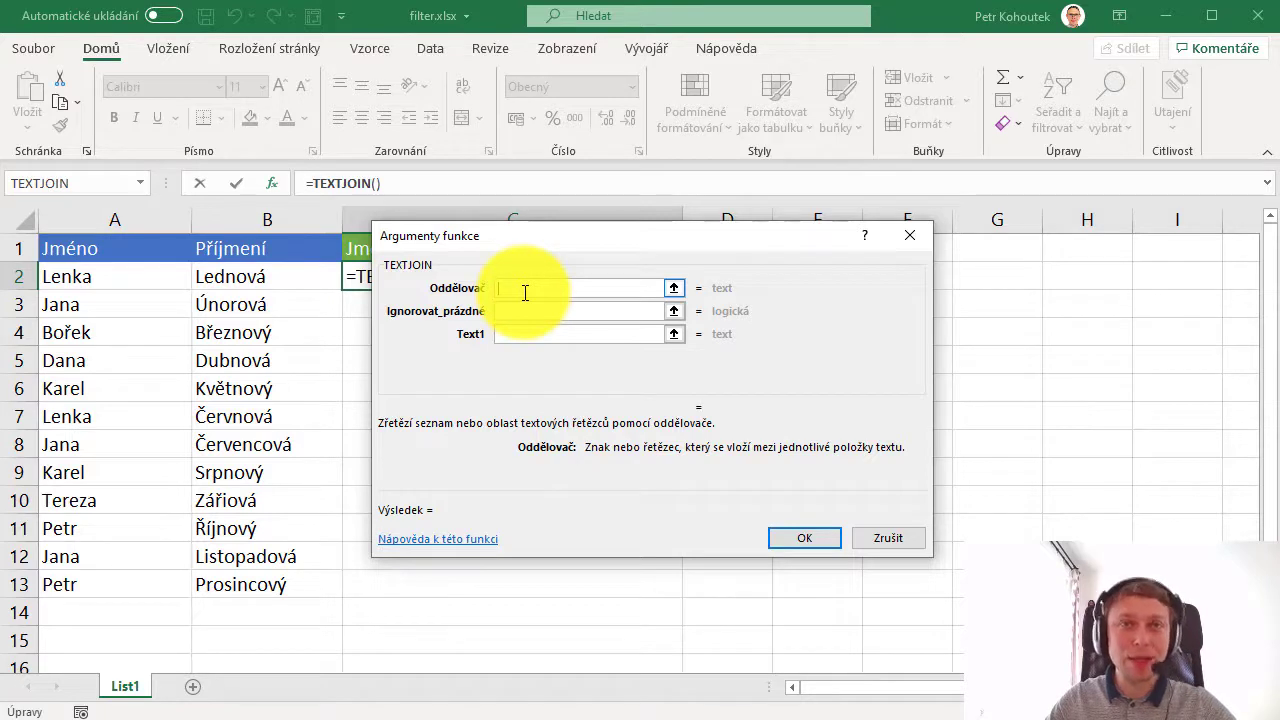
- Set the TEXTJOIN delimiter to ", " and bring up recent functions for Text1
type(",\"")
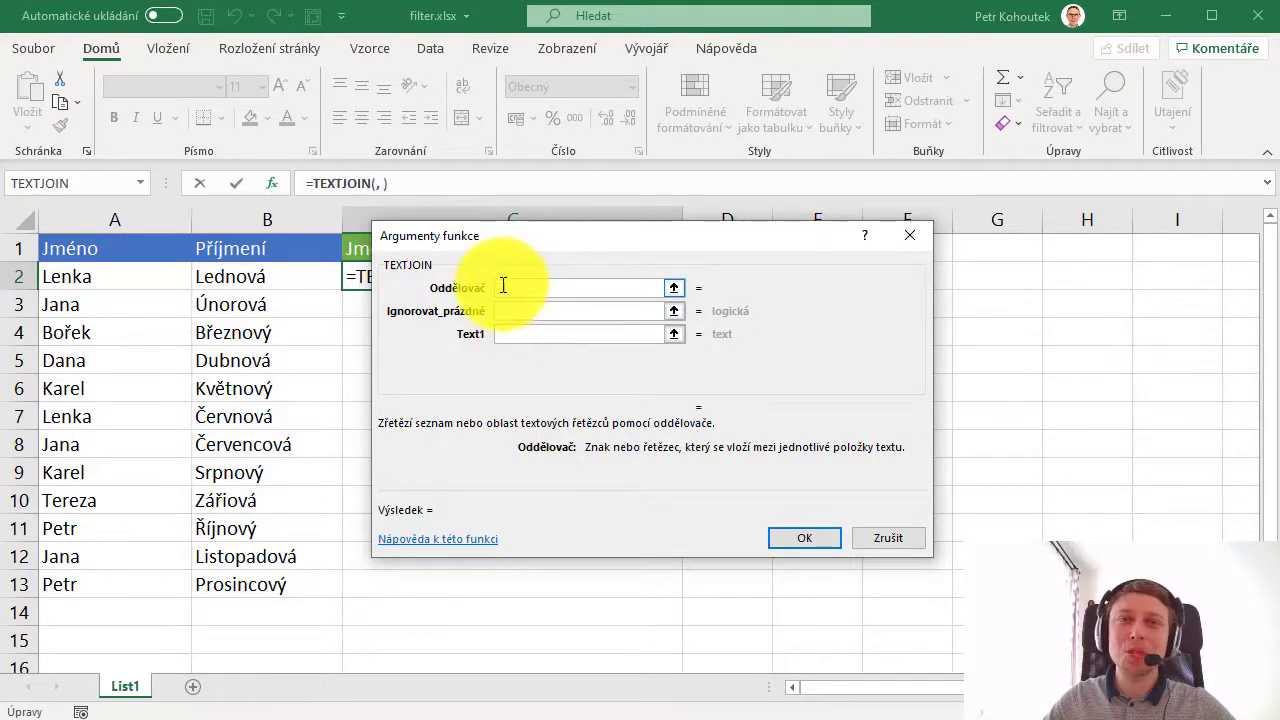
left_click(517, 311)
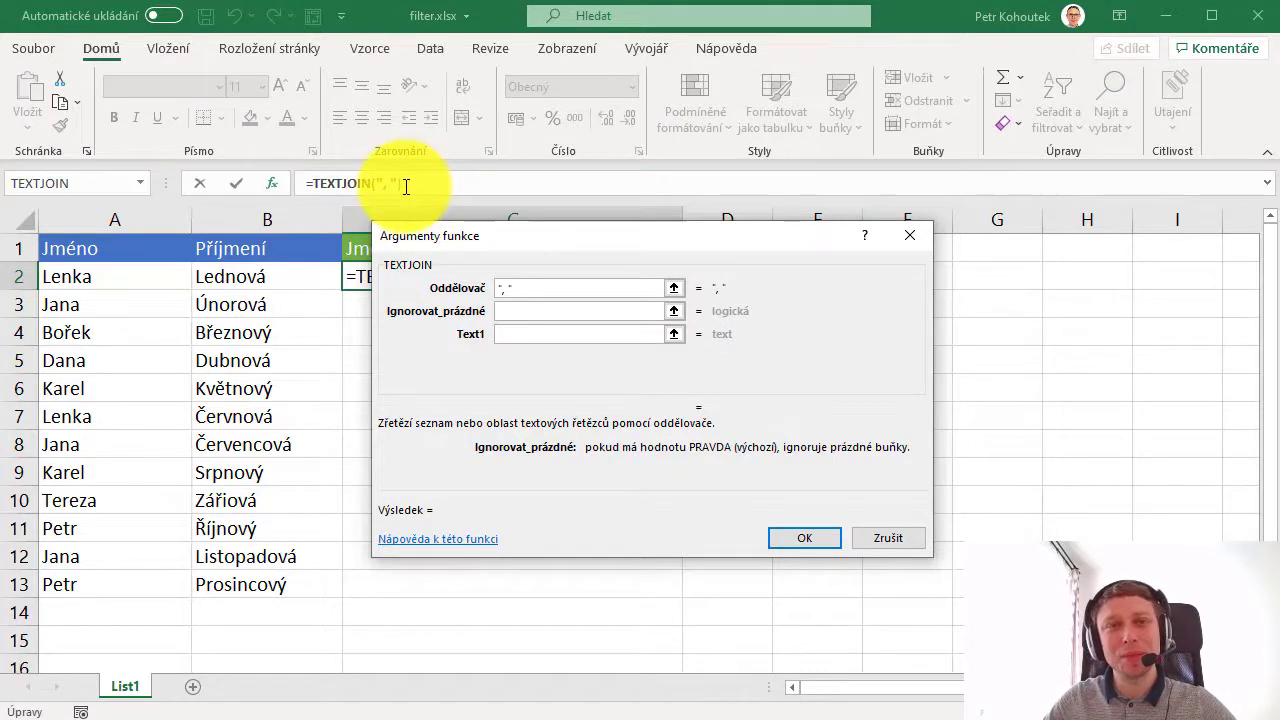
left_click(528, 332)
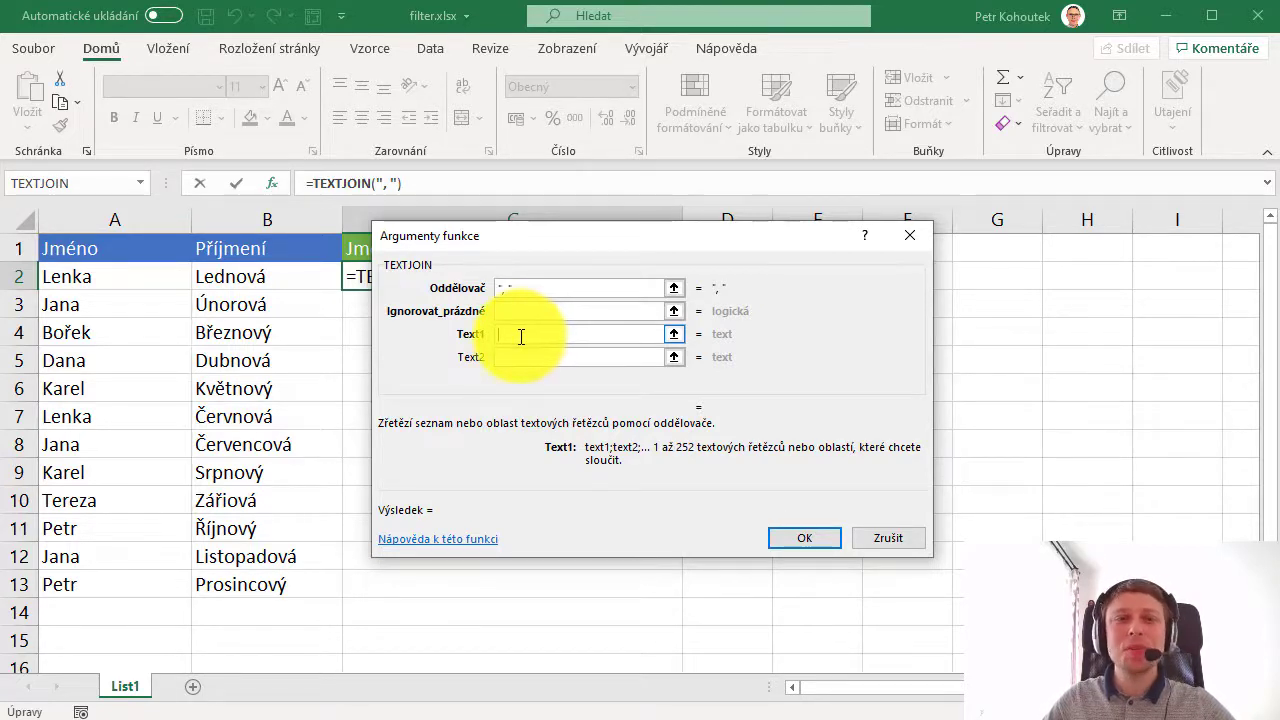
left_click(139, 183)
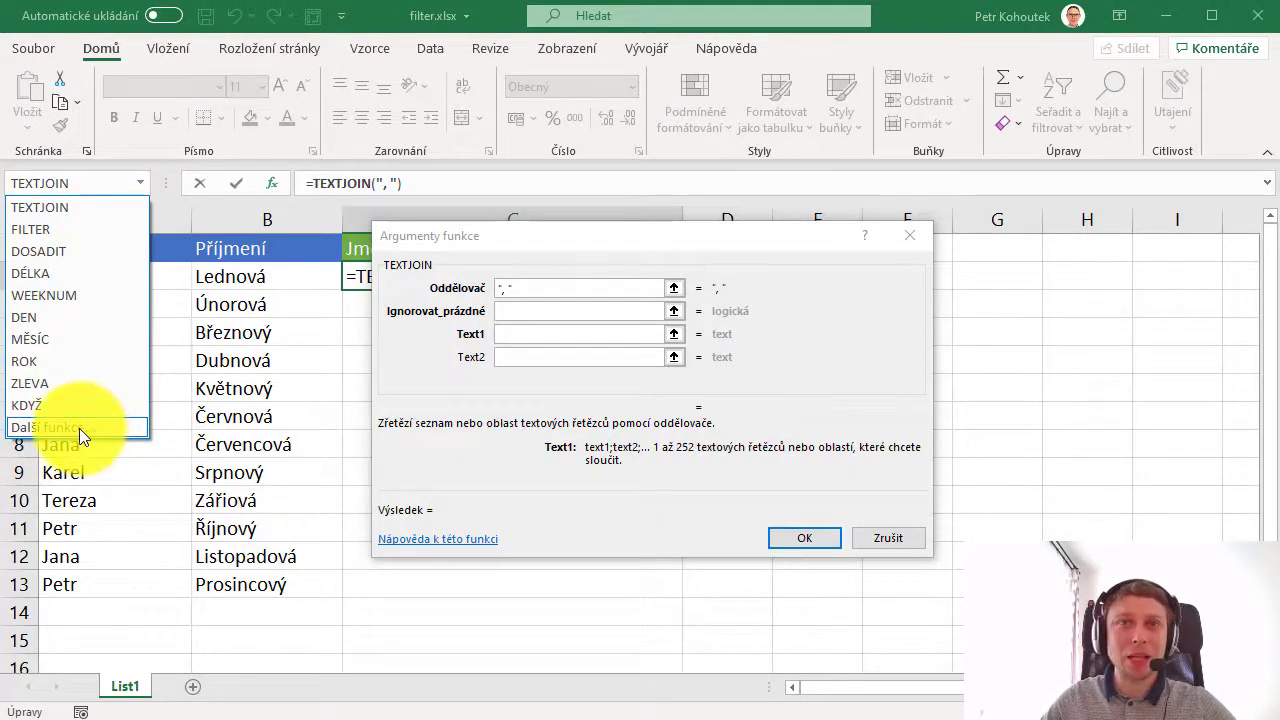
- Nest FILTER as TEXTJOIN's Text1, with B2:B13 as the array to filter
left_click(80, 229)
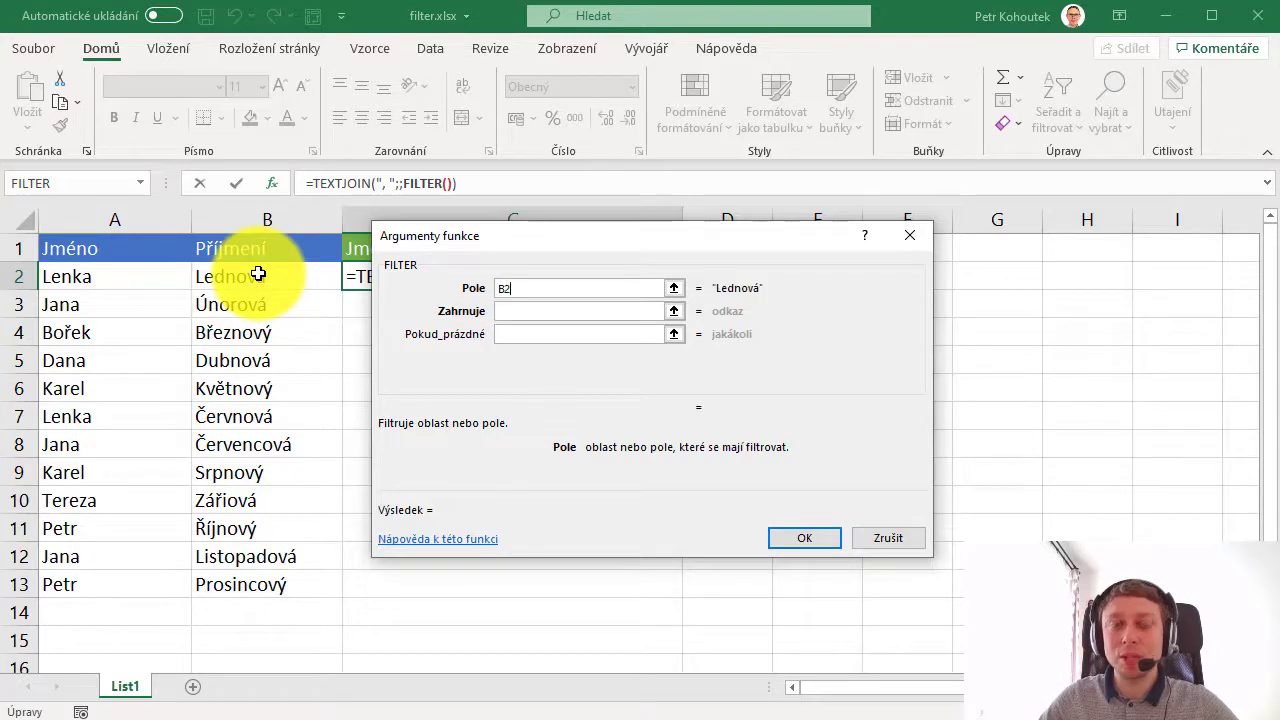
left_click_drag(258, 274, 245, 585)
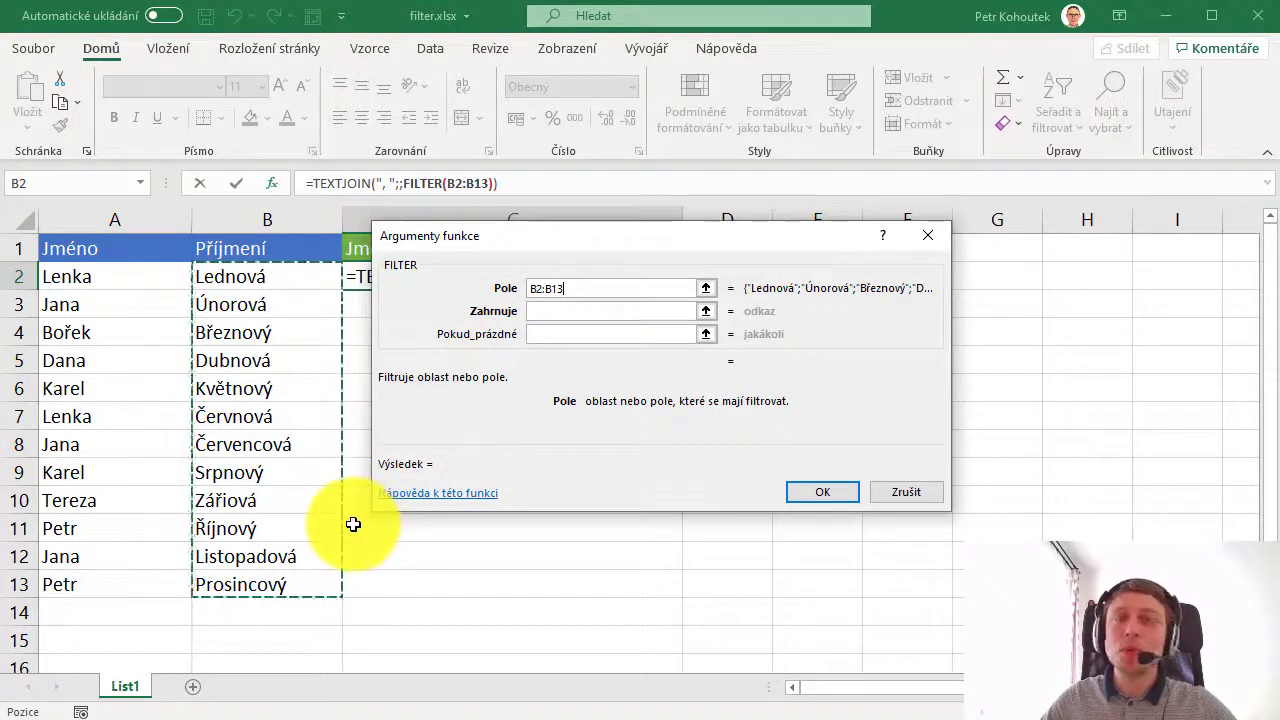
double_click(587, 290)
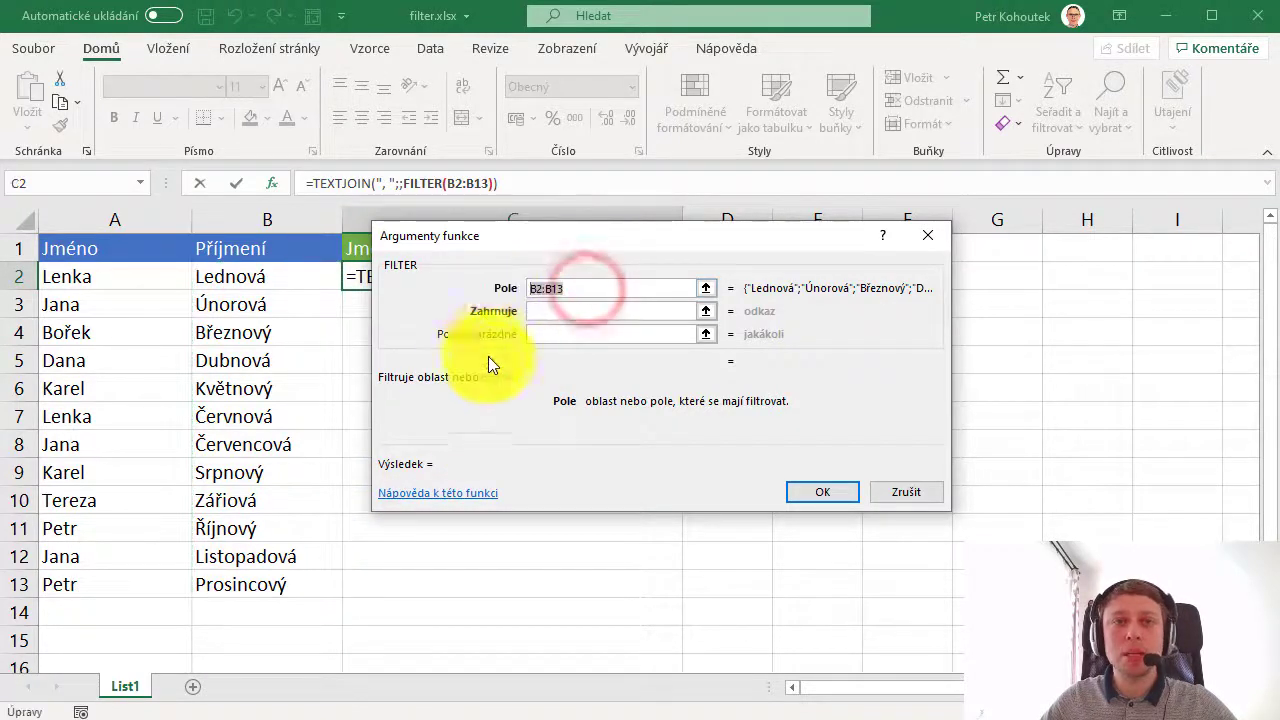
- Make the array $B$2:$B$13, set the condition $A$2:$A$13=A2, and confirm the formula
key("F4")
left_click(600, 311)
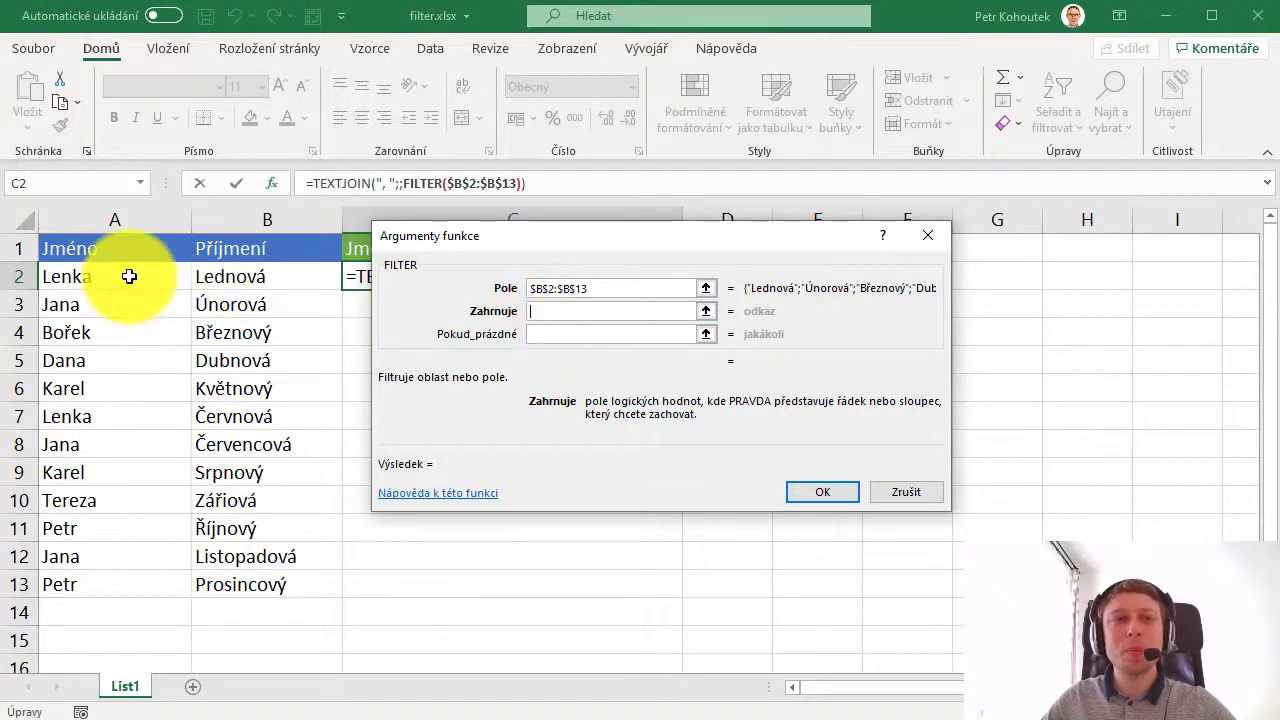
left_click_drag(128, 277, 88, 584)
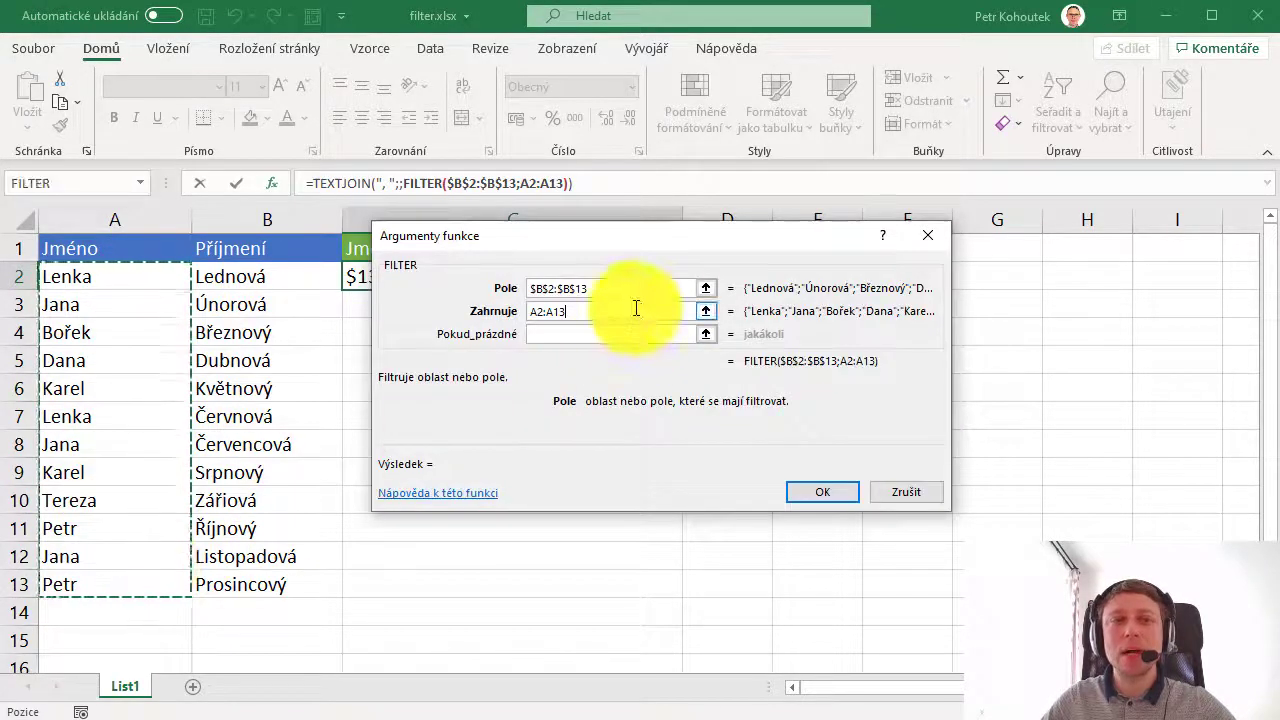
left_click(602, 311)
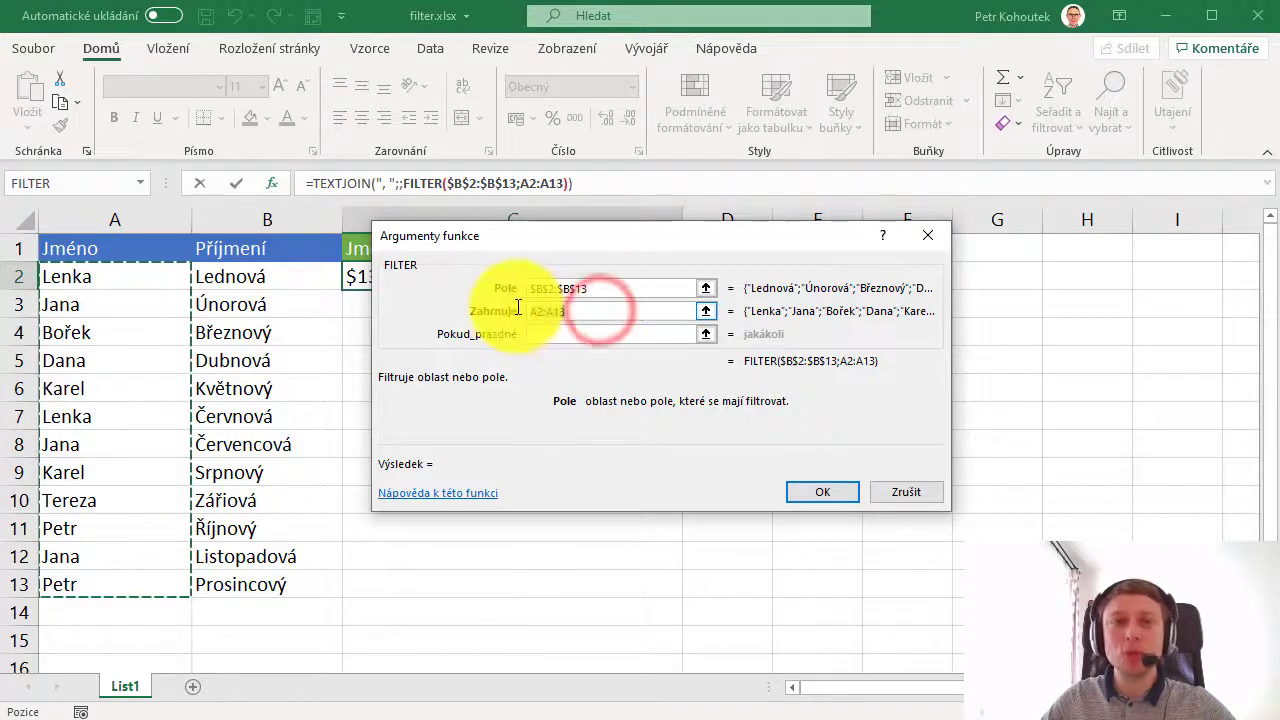
key("F4")
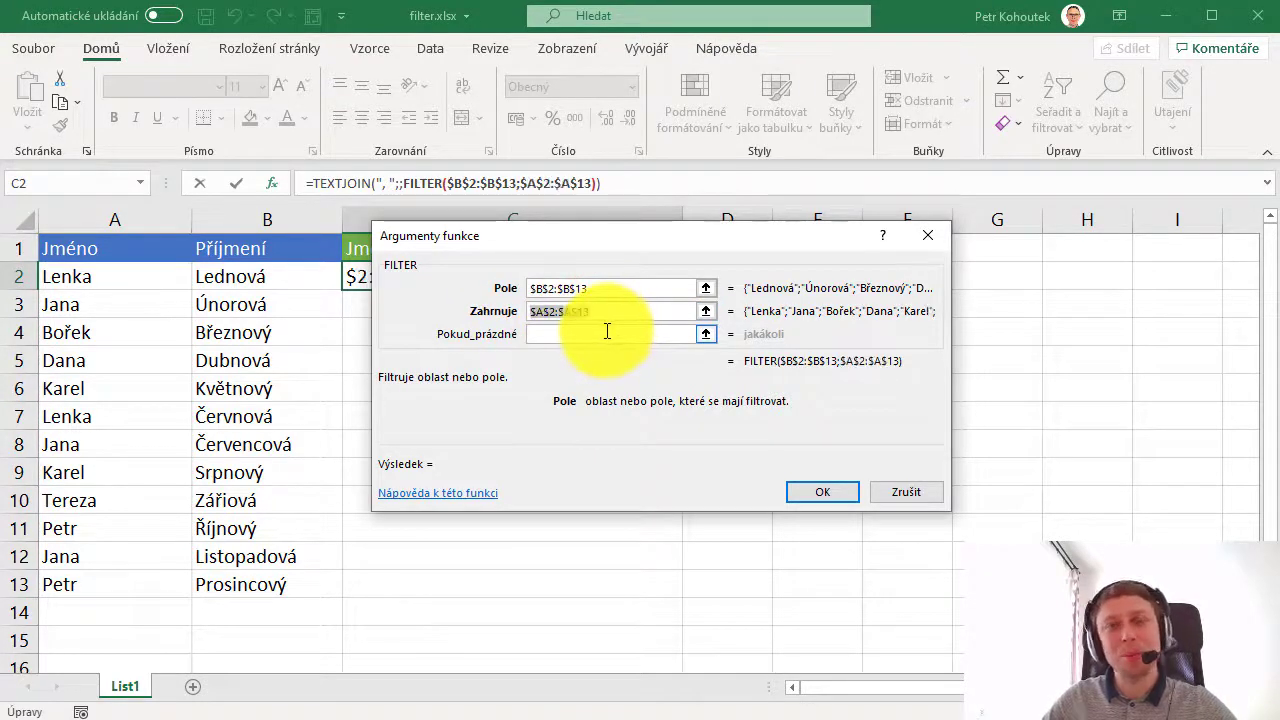
left_click(613, 311)
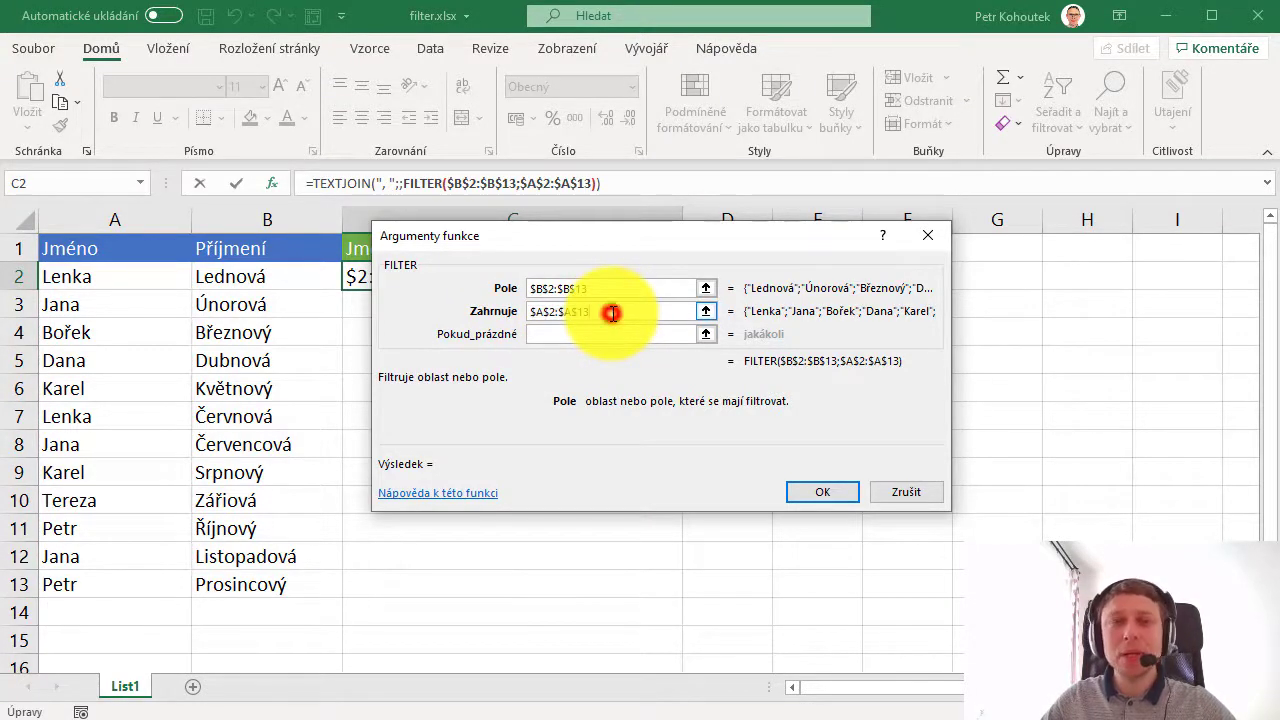
type("=")
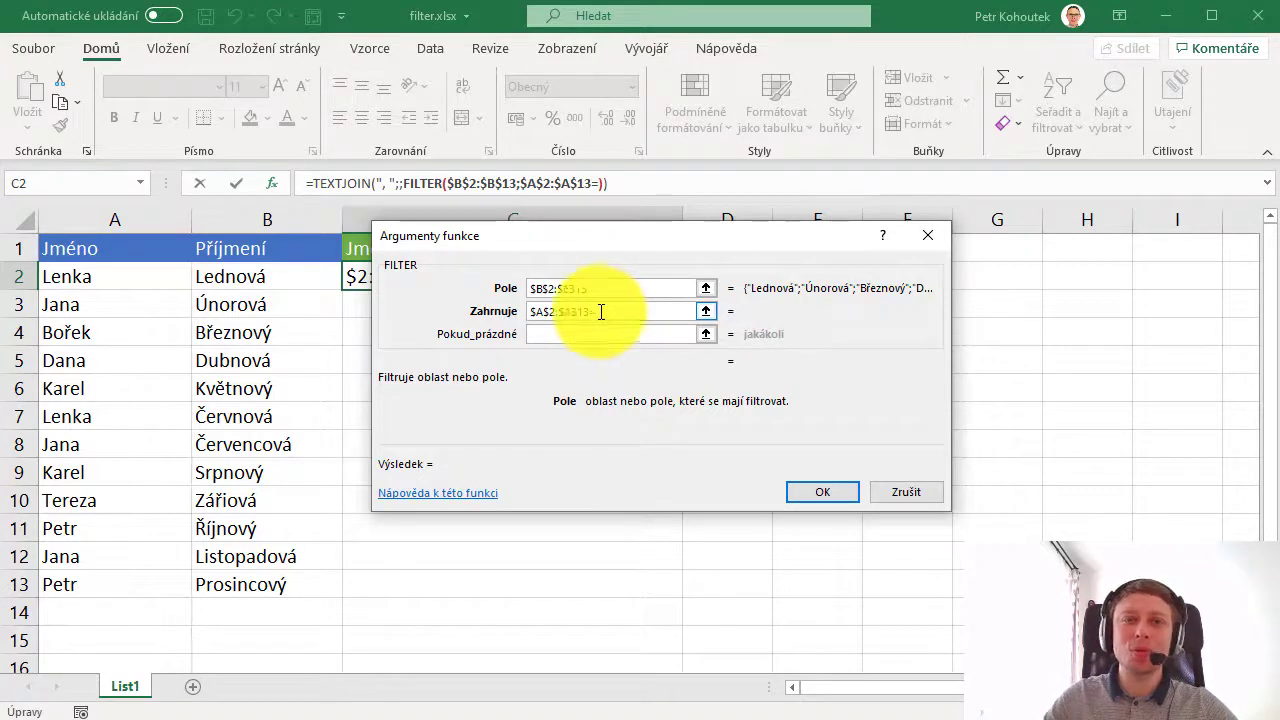
left_click(151, 276)
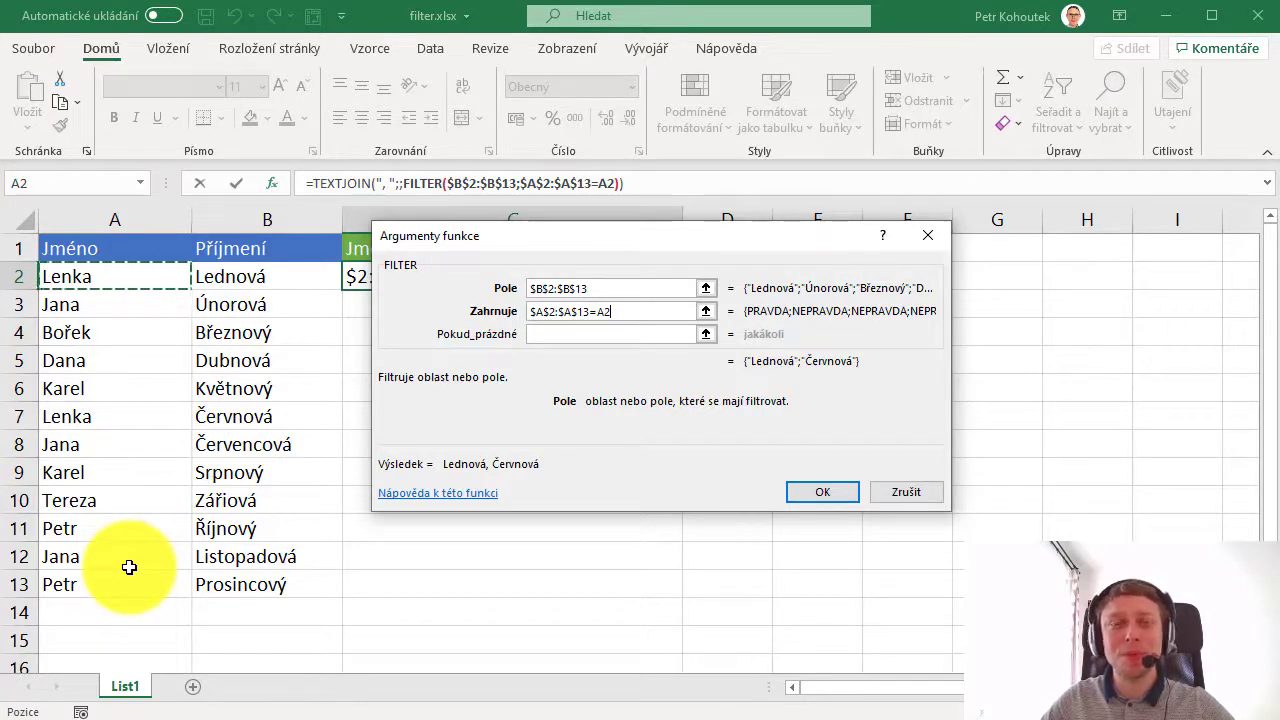
left_click(597, 333)
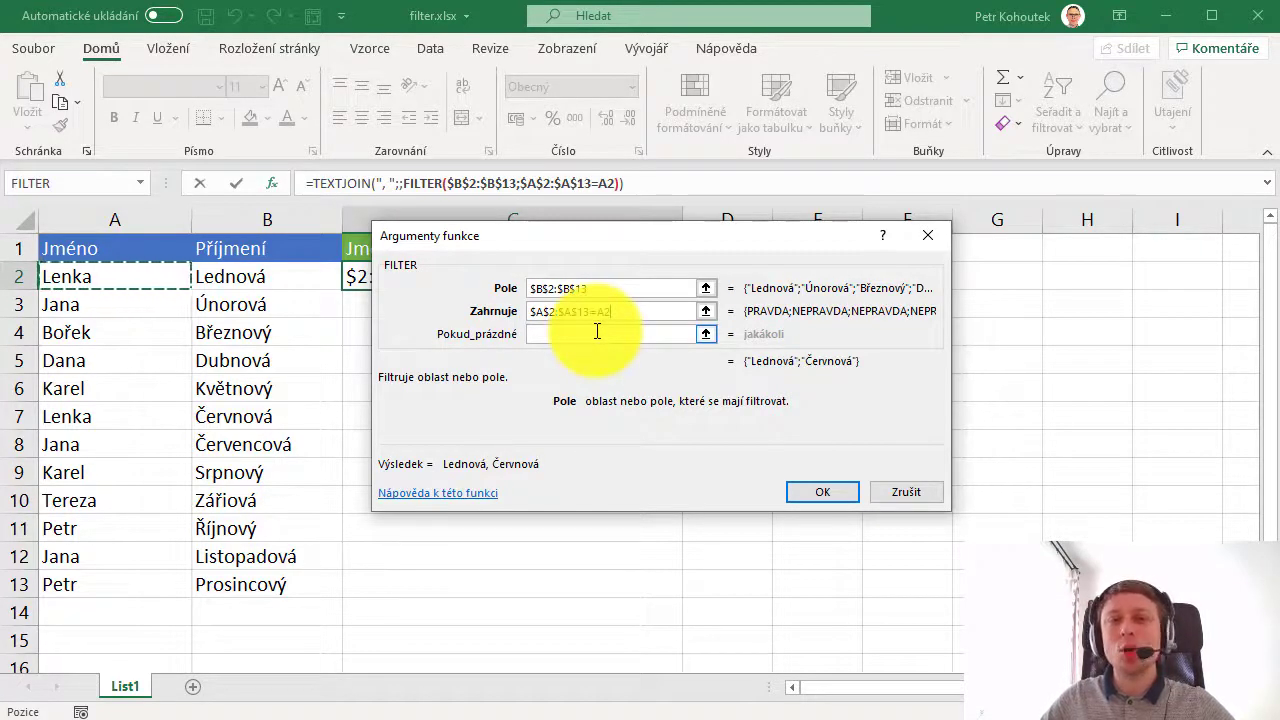
left_click(824, 490)
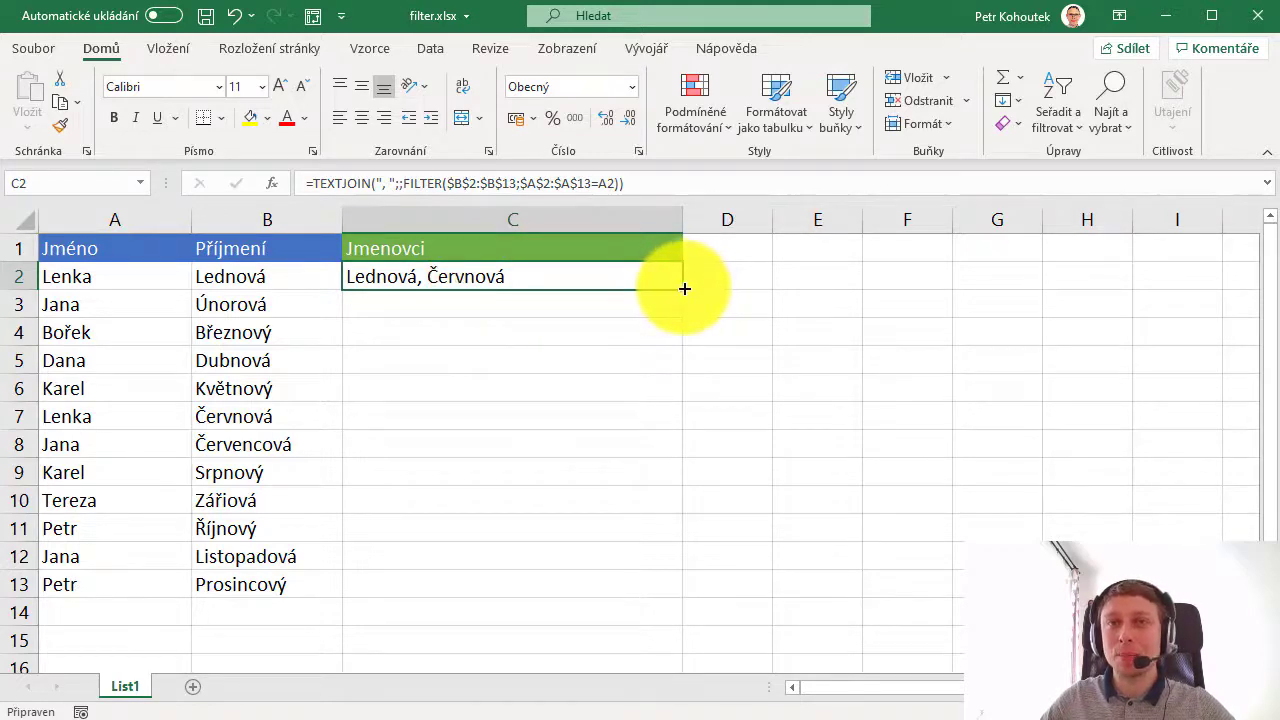
- Fill the C2 formula down column C through C13
left_click_drag(684, 289, 670, 595)
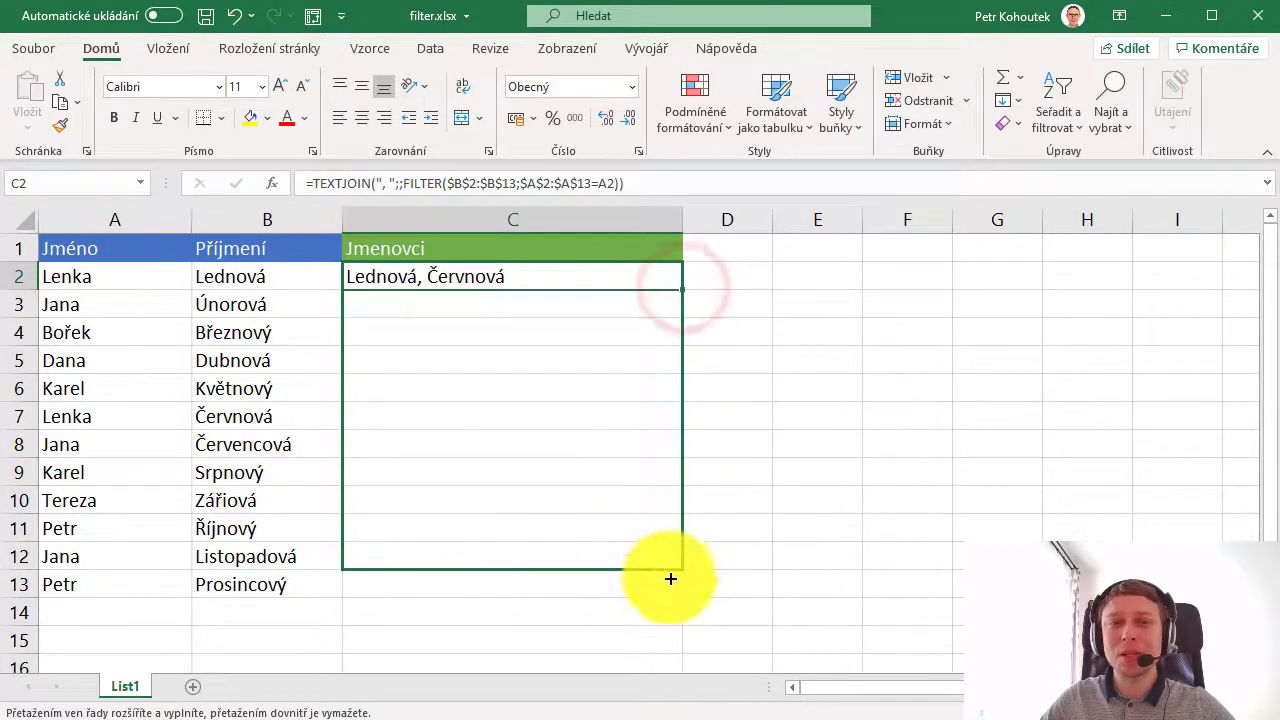